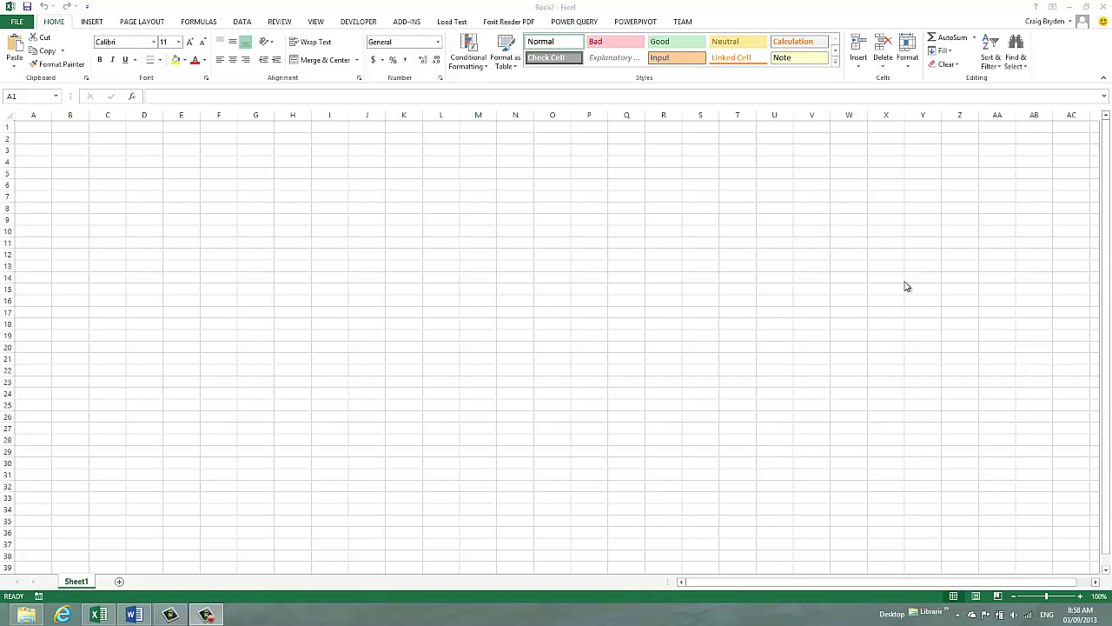
Start a Facebook import from Power Query's From Other Sources list.
{"action": "left_click", "coordinate": [577, 22]}
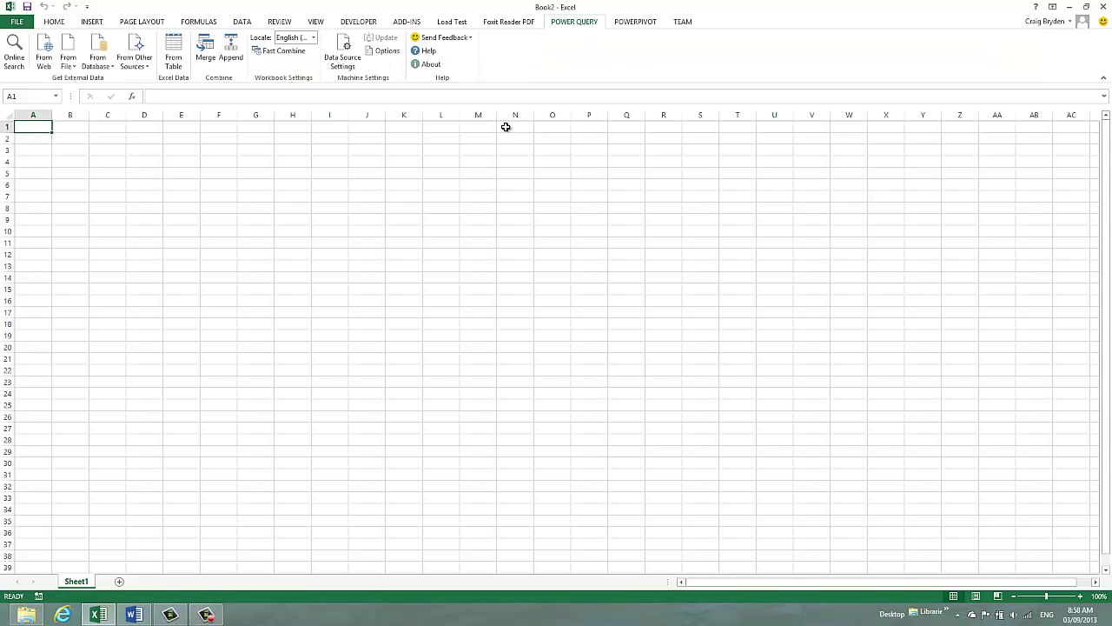
{"action": "left_click", "coordinate": [135, 54]}
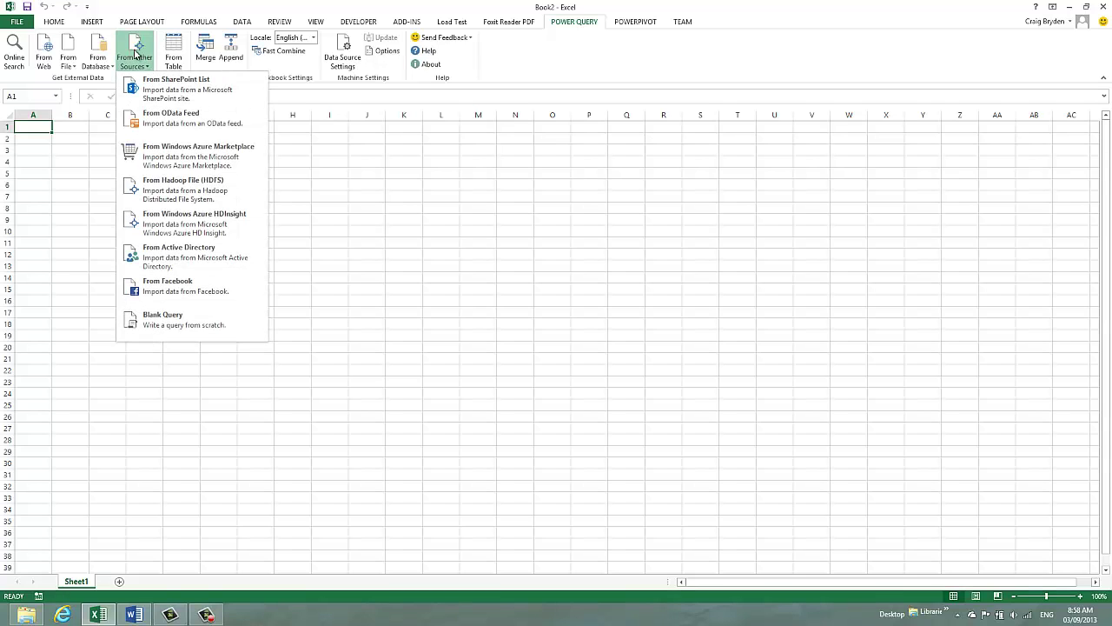
{"action": "left_click", "coordinate": [180, 292]}
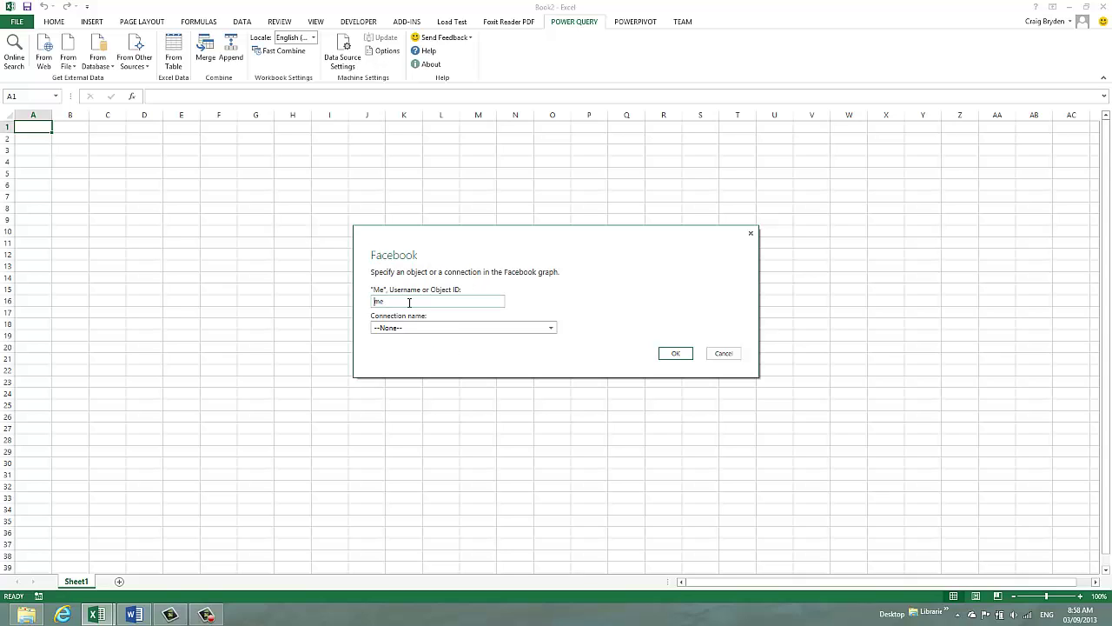
Keep 'me' as the object, choose Friends as the connection name, and confirm.
{"action": "left_click", "coordinate": [408, 301]}
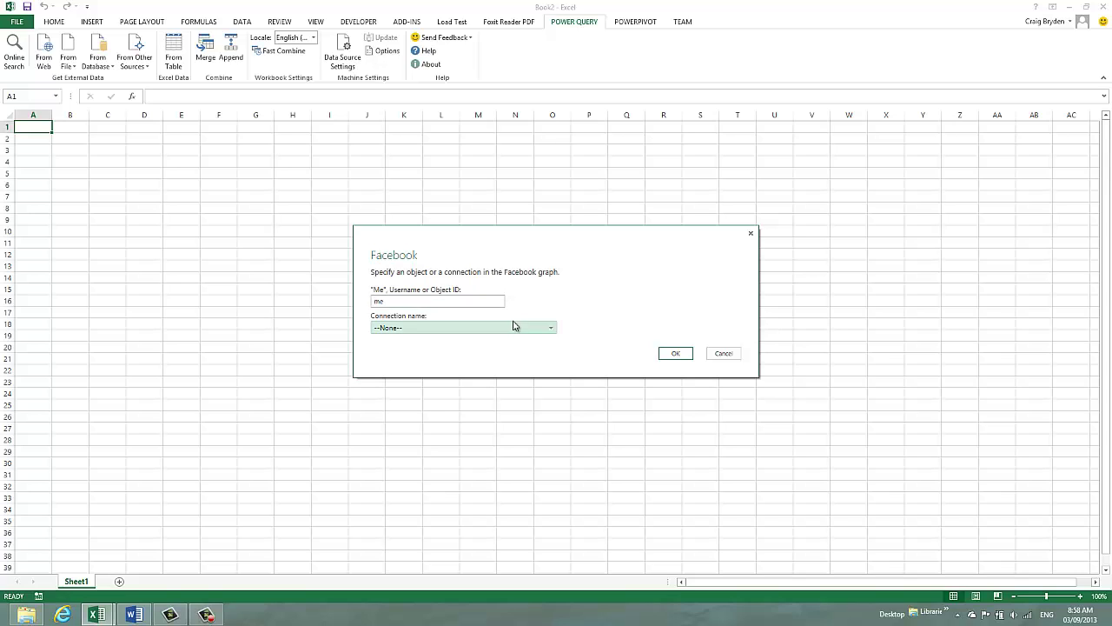
{"action": "left_click", "coordinate": [553, 330]}
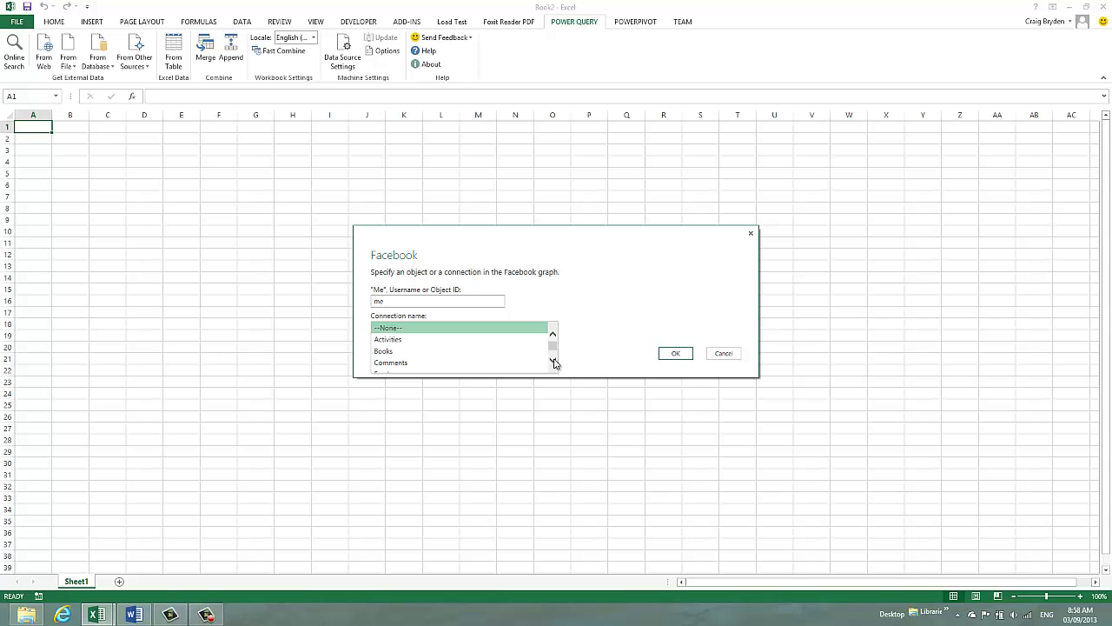
{"action": "left_click", "coordinate": [553, 362]}
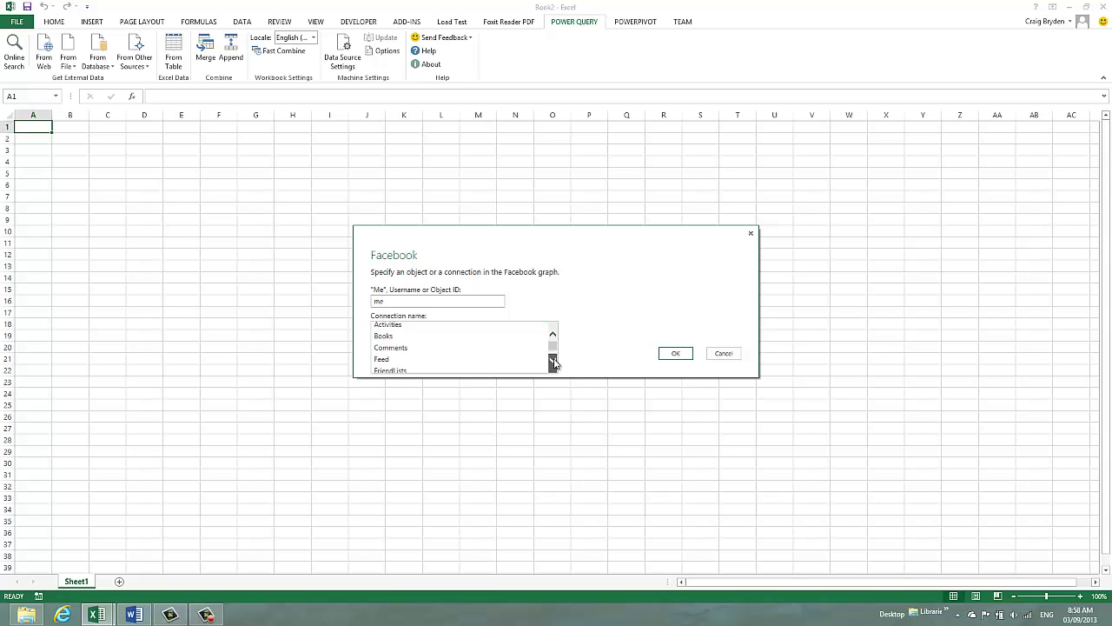
{"action": "left_click", "coordinate": [554, 362]}
{"action": "left_click", "coordinate": [554, 363]}
{"action": "left_click", "coordinate": [553, 362]}
{"action": "left_click", "coordinate": [554, 363]}
{"action": "left_click", "coordinate": [553, 362]}
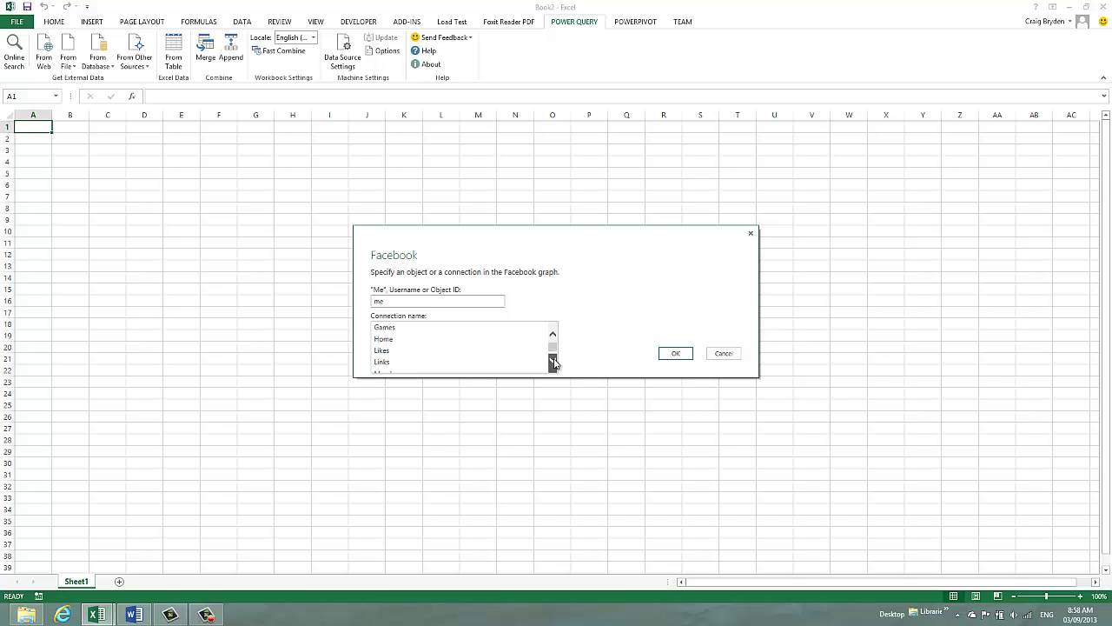
{"action": "left_click", "coordinate": [554, 363]}
{"action": "left_click", "coordinate": [553, 363]}
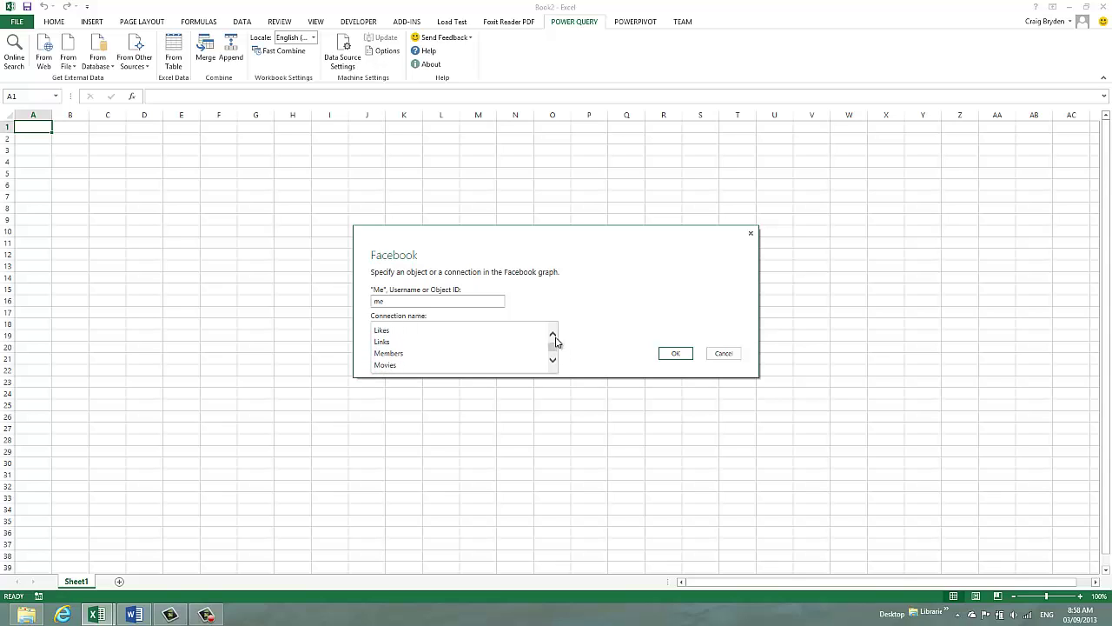
{"action": "left_click", "coordinate": [554, 337]}
{"action": "left_click", "coordinate": [553, 337]}
{"action": "left_click", "coordinate": [553, 337]}
{"action": "left_click", "coordinate": [553, 336]}
{"action": "left_click", "coordinate": [409, 344]}
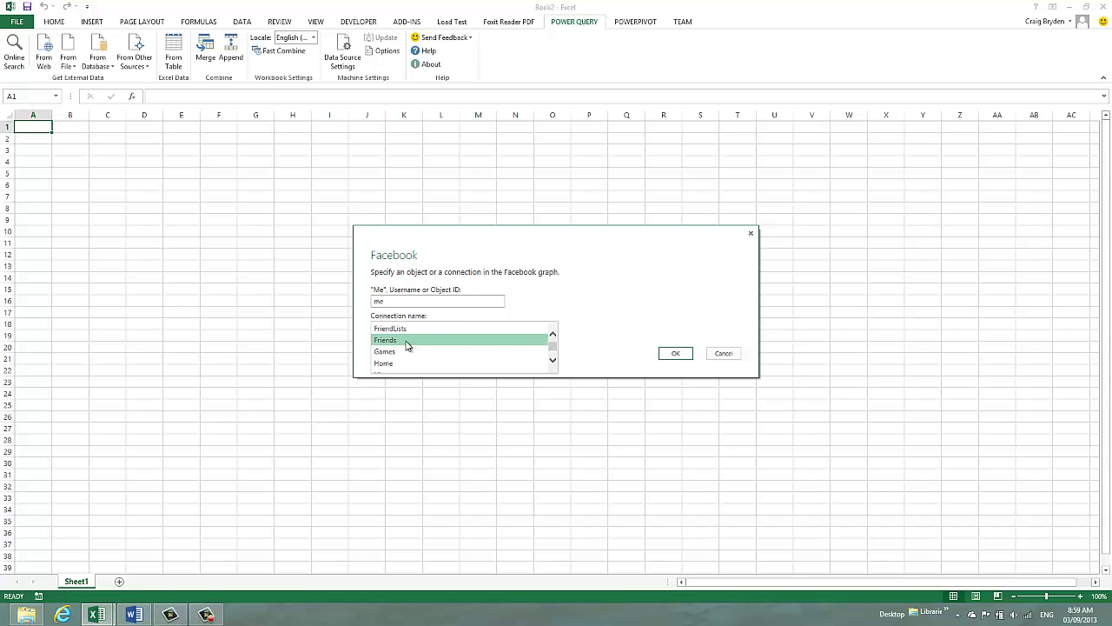
{"action": "left_click", "coordinate": [405, 344]}
{"action": "left_click", "coordinate": [678, 355]}
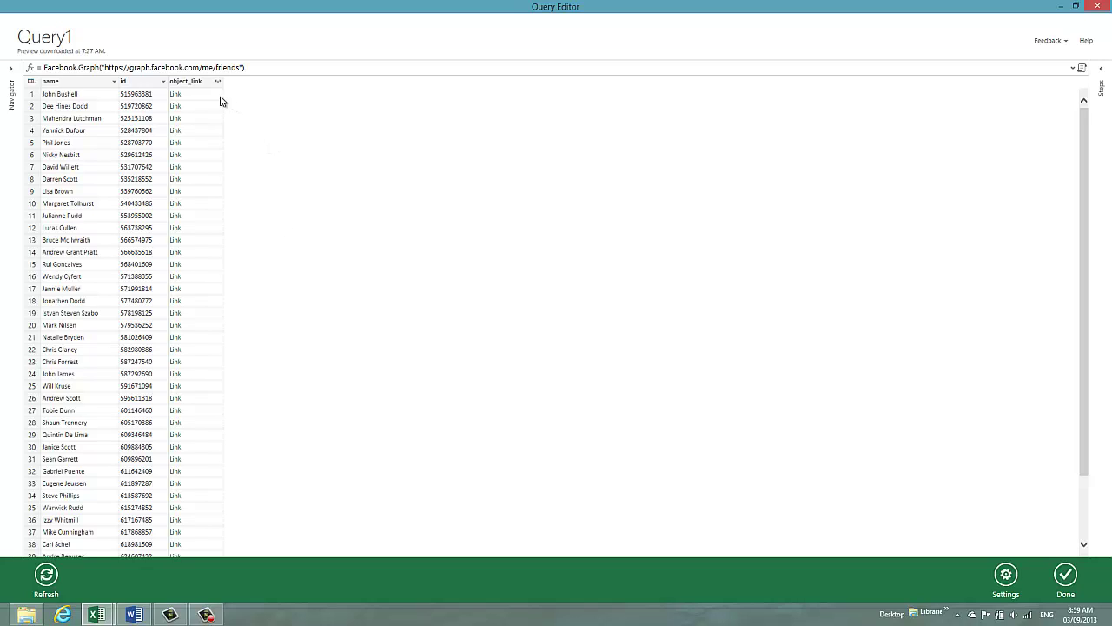
Open the sort and filter menu on the name column header.
{"action": "left_click", "coordinate": [116, 83]}
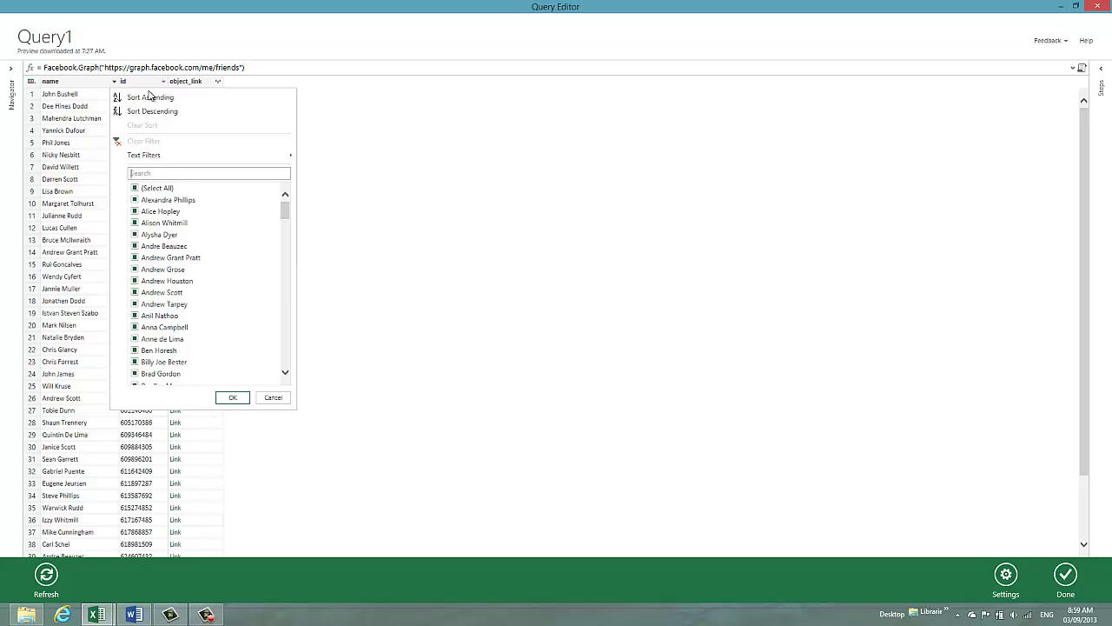
Apply a Begins With text filter of 'P' to the name column.
{"action": "mouse_move", "coordinate": [213, 160]}
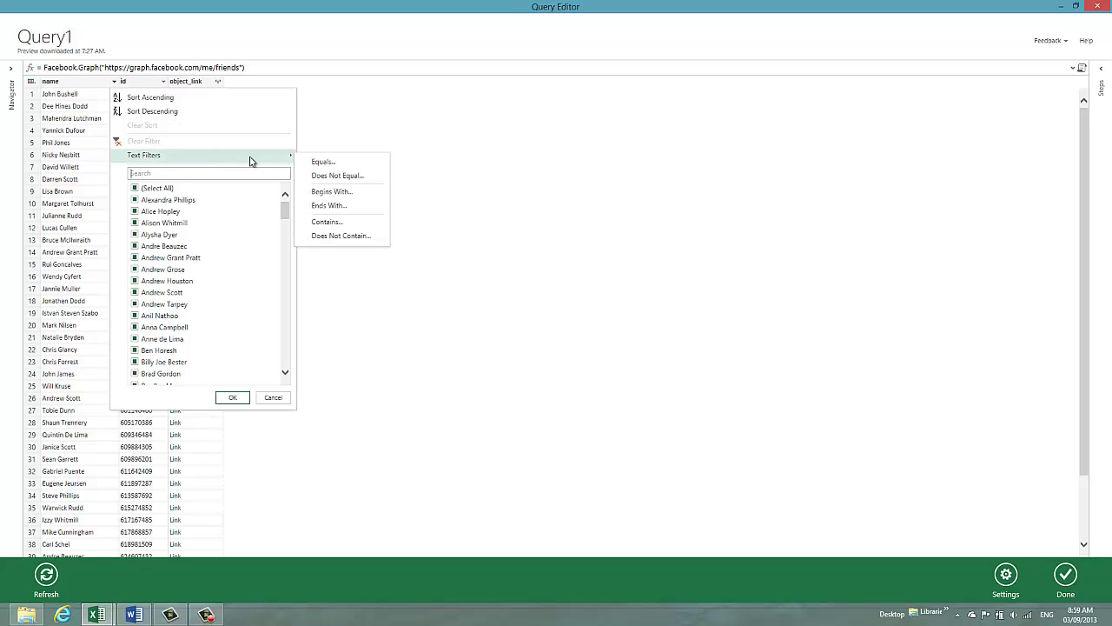
{"action": "left_click", "coordinate": [333, 193]}
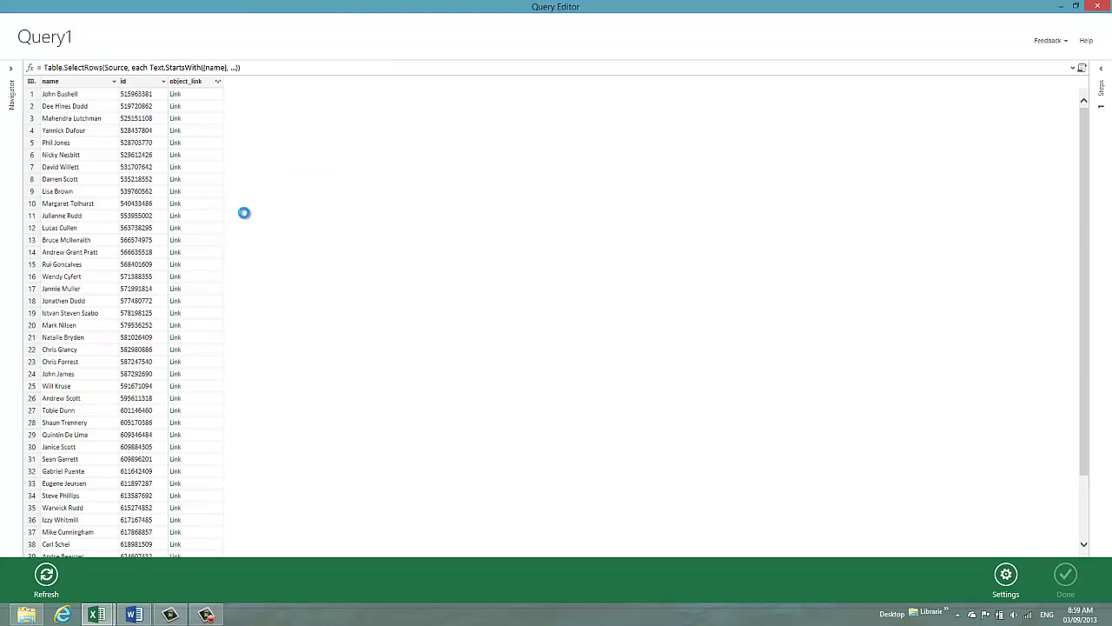
{"action": "left_click", "coordinate": [501, 71]}
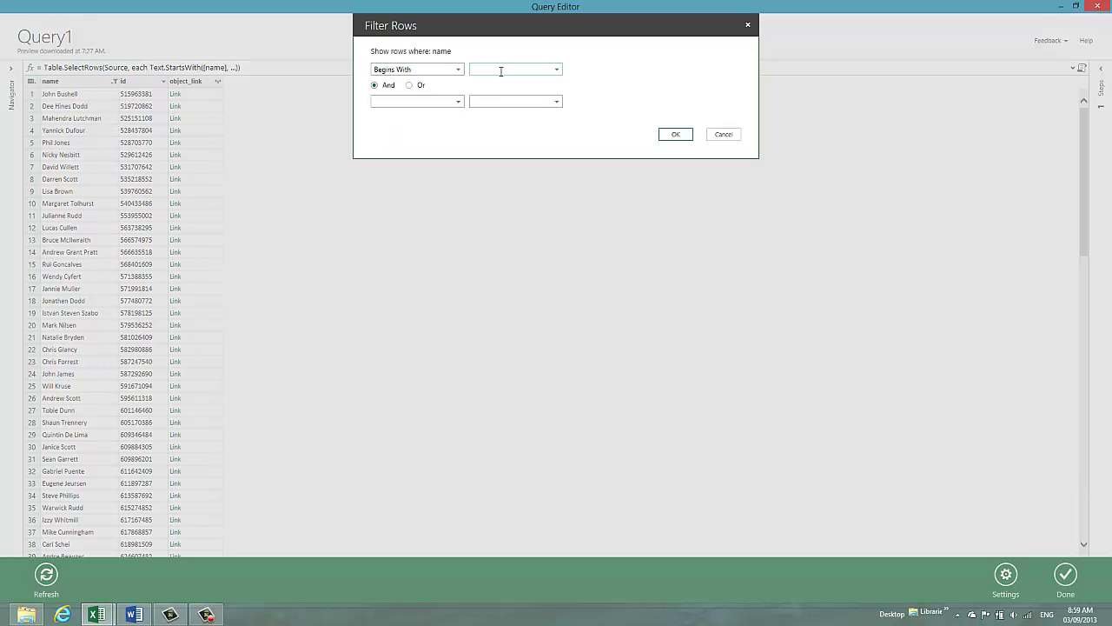
{"action": "type", "text": "P"}
{"action": "left_click", "coordinate": [675, 134]}
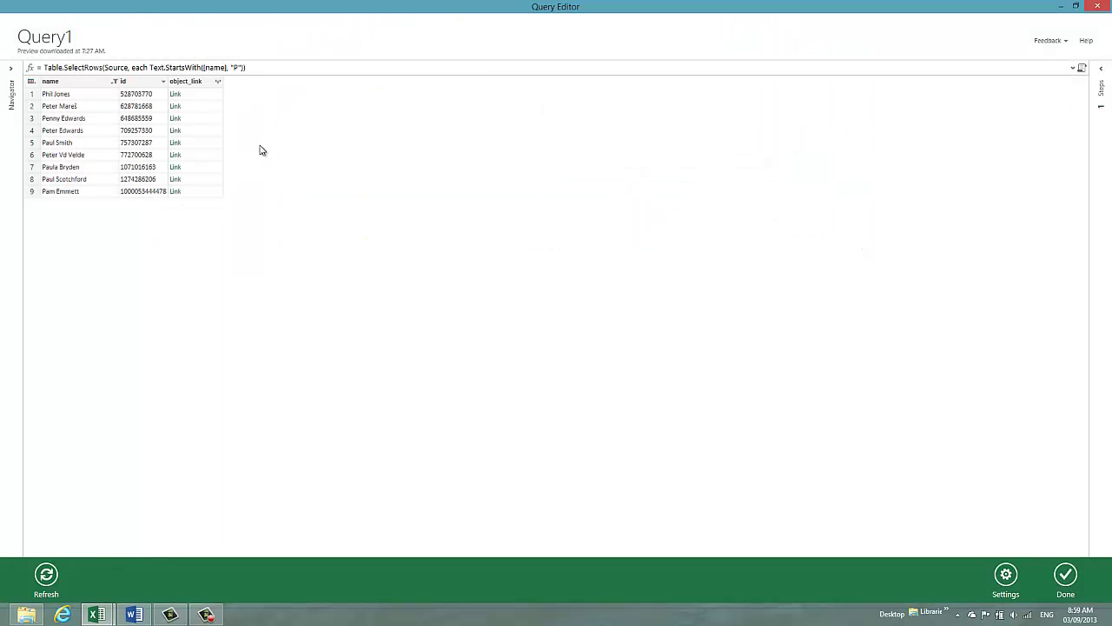
Expand object_link to only its gender field, adding an object_link.gender column.
{"action": "left_click", "coordinate": [218, 81]}
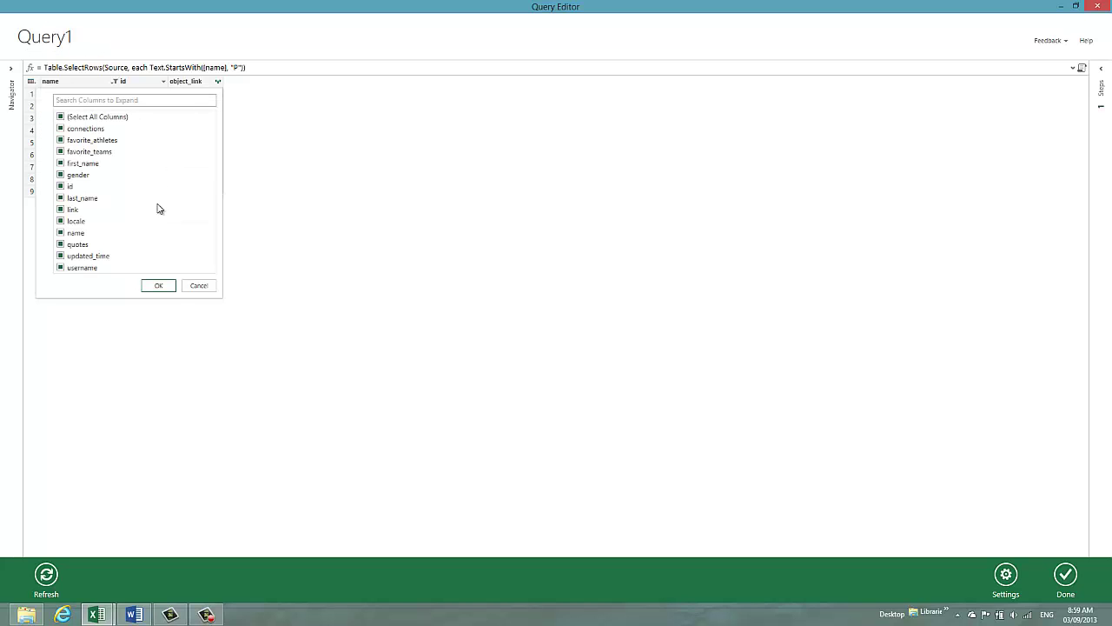
{"action": "left_click", "coordinate": [60, 116]}
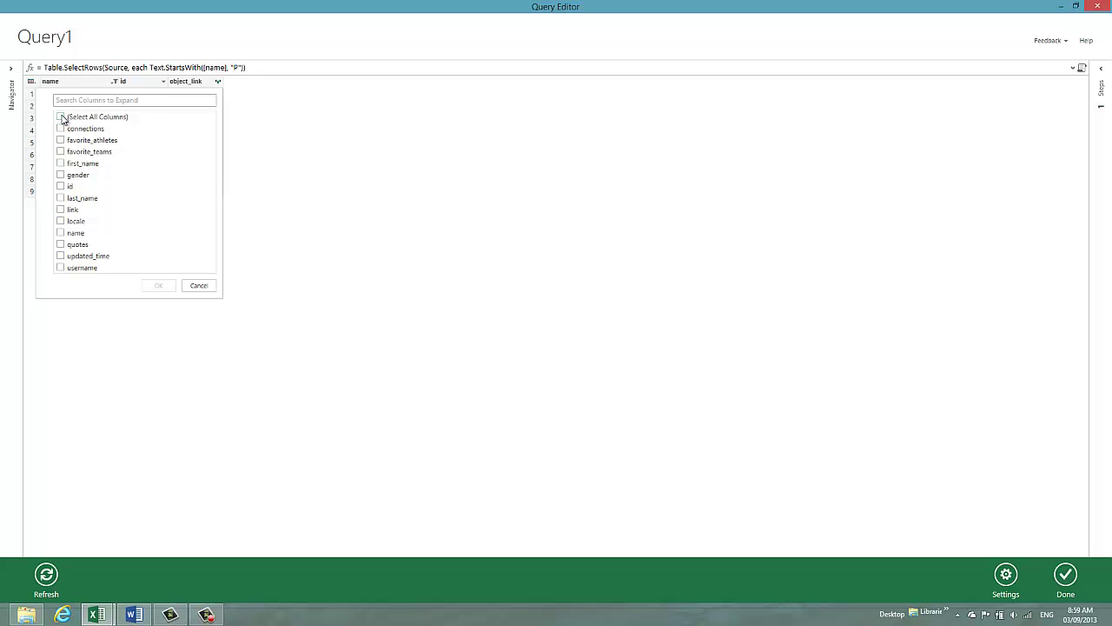
{"action": "left_click", "coordinate": [65, 177]}
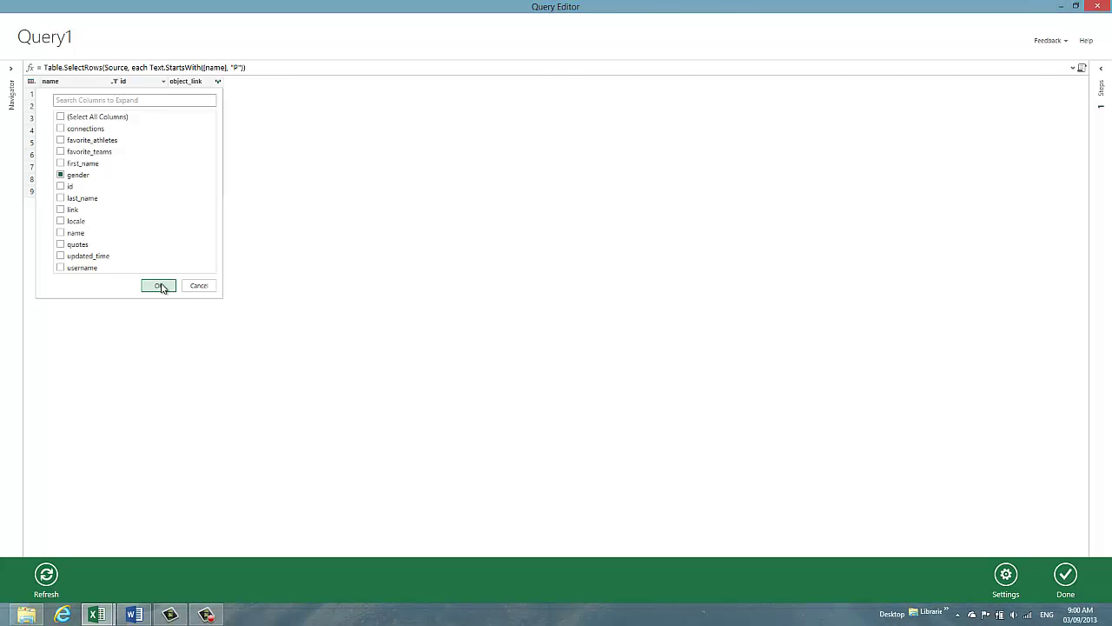
{"action": "left_click", "coordinate": [159, 286]}
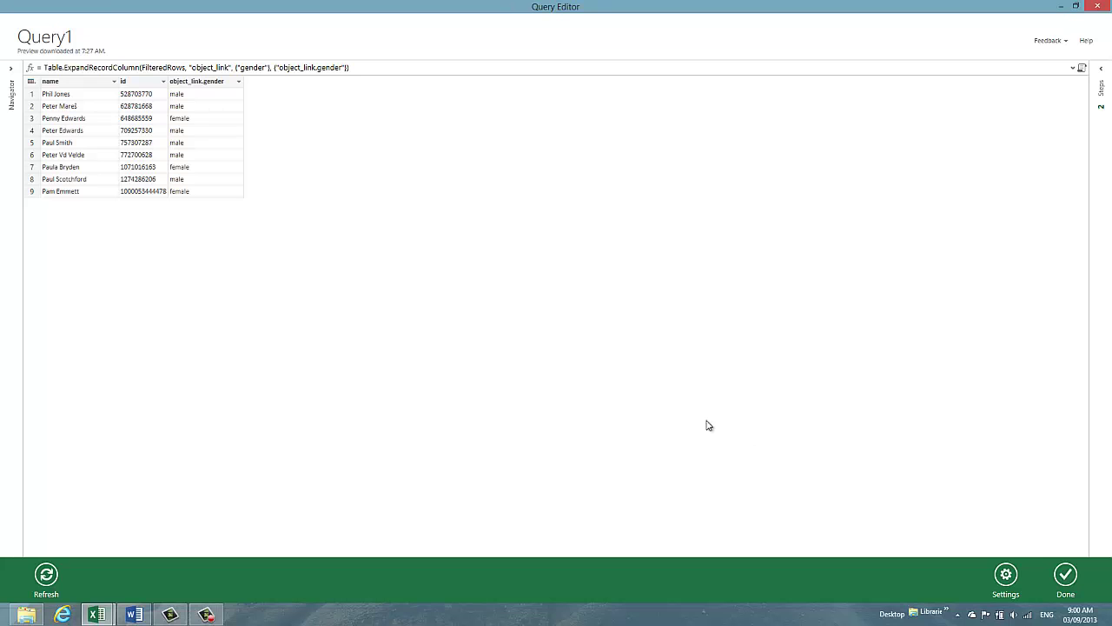
Load Query1 into Excel as a table of nine friends on Sheet2.
{"action": "left_click", "coordinate": [1066, 573]}
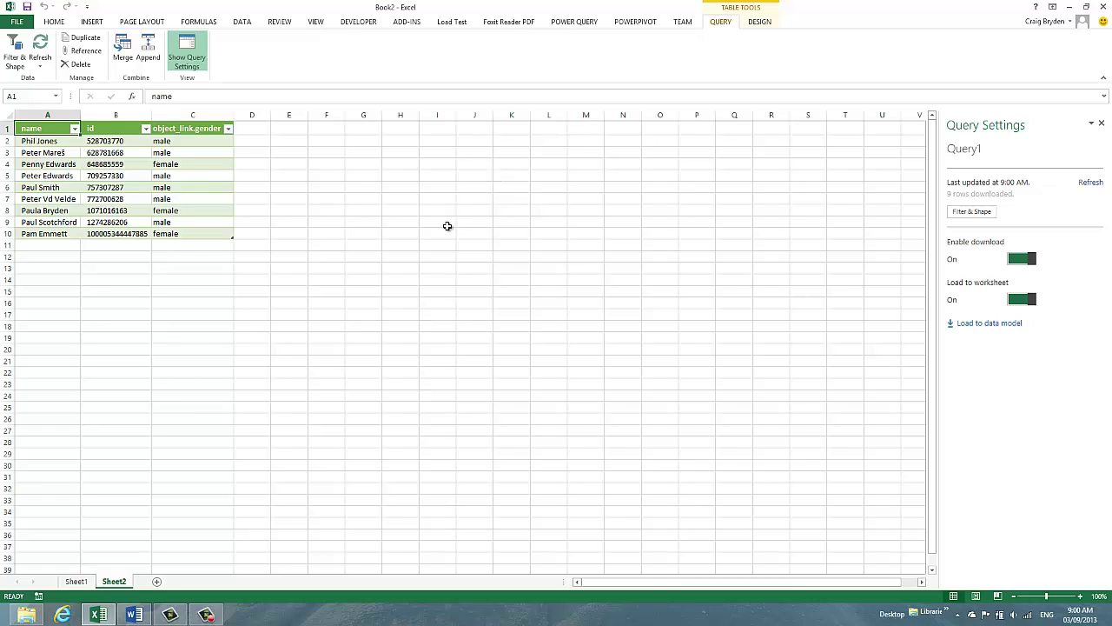
{"action": "key", "text": "alt+Tab"}
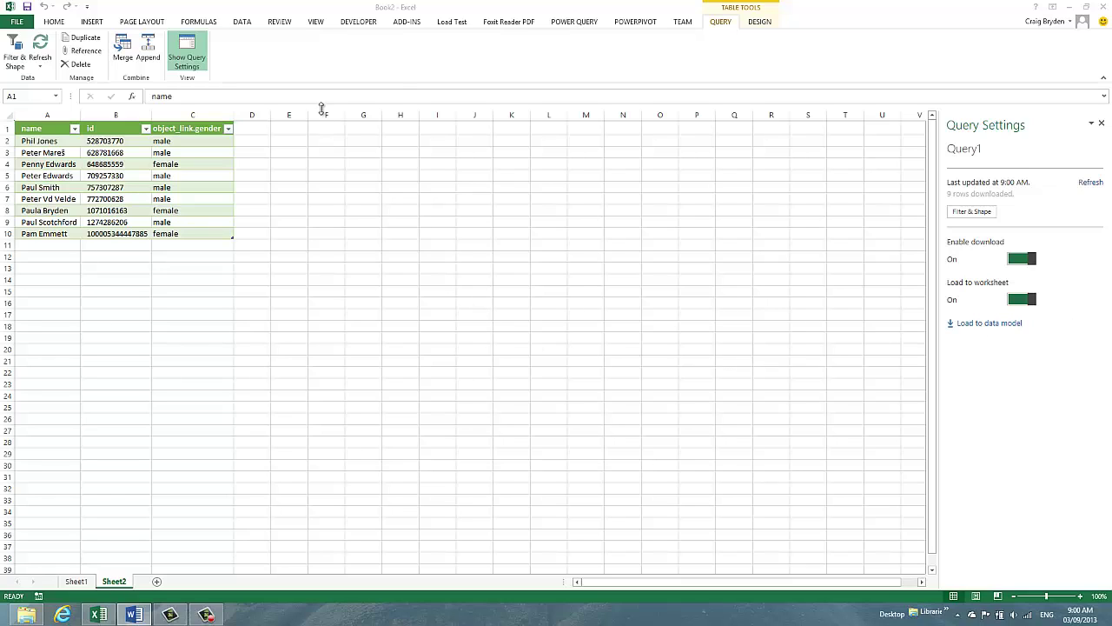
Start another Facebook import, replacing 'me' with the company page's numeric ID.
{"action": "key", "text": "alt+Tab"}
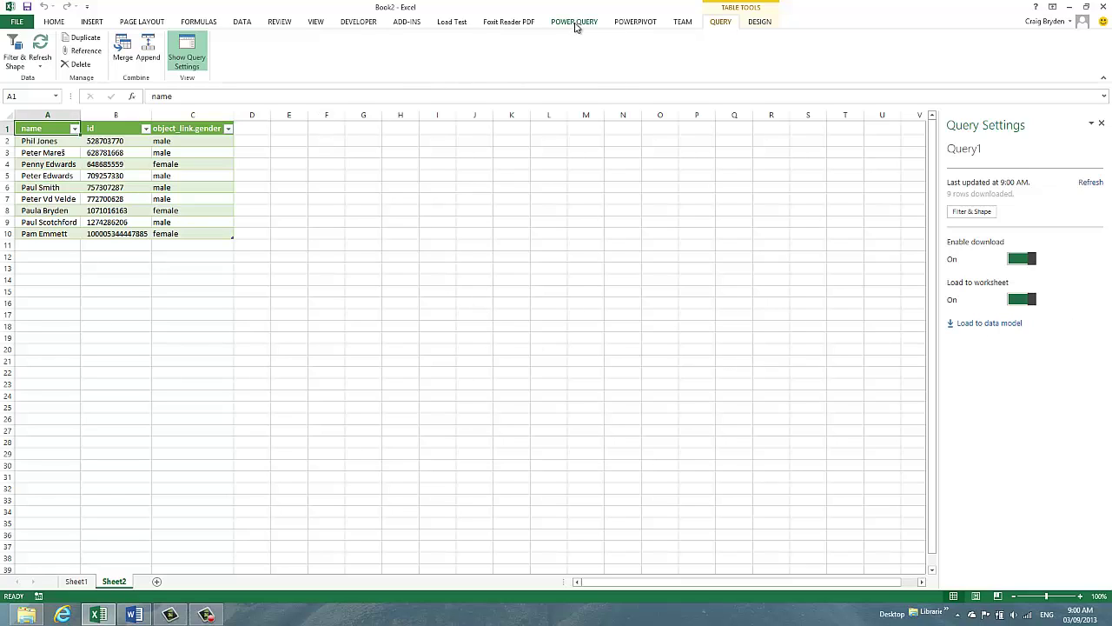
{"action": "left_click", "coordinate": [575, 22]}
{"action": "left_click", "coordinate": [135, 54]}
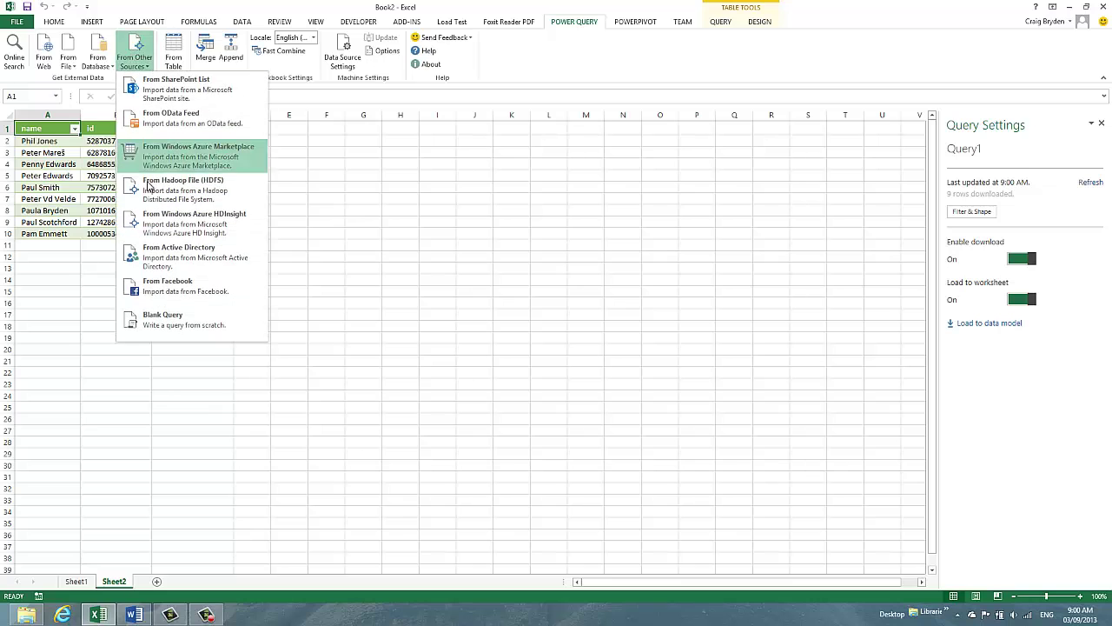
{"action": "left_click", "coordinate": [186, 290]}
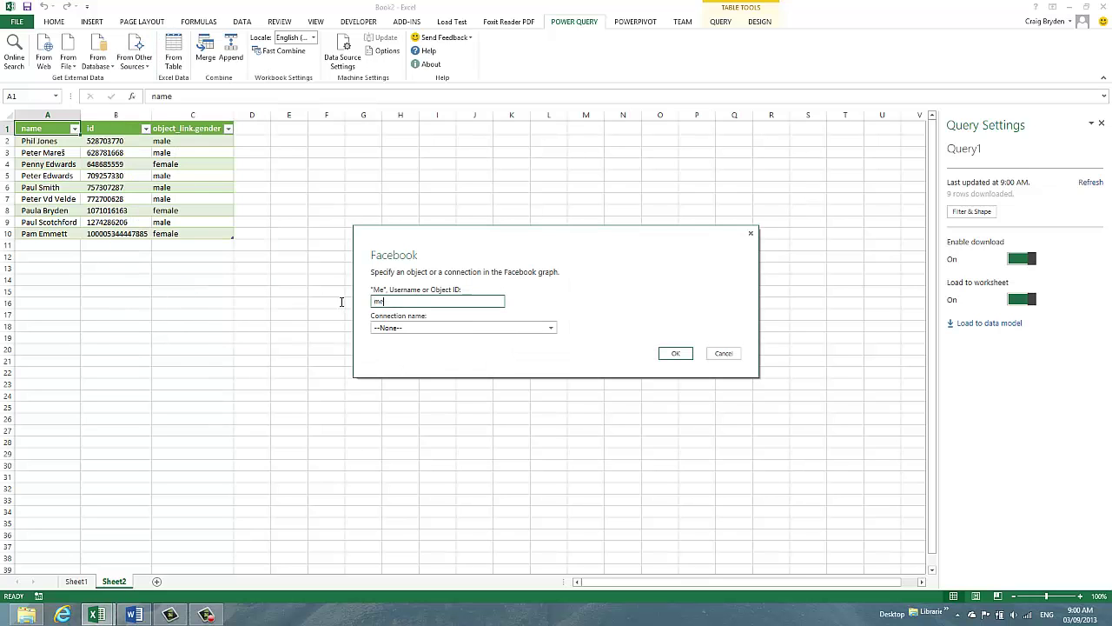
{"action": "double_click", "coordinate": [379, 300]}
{"action": "key", "text": "ctrl+v"}
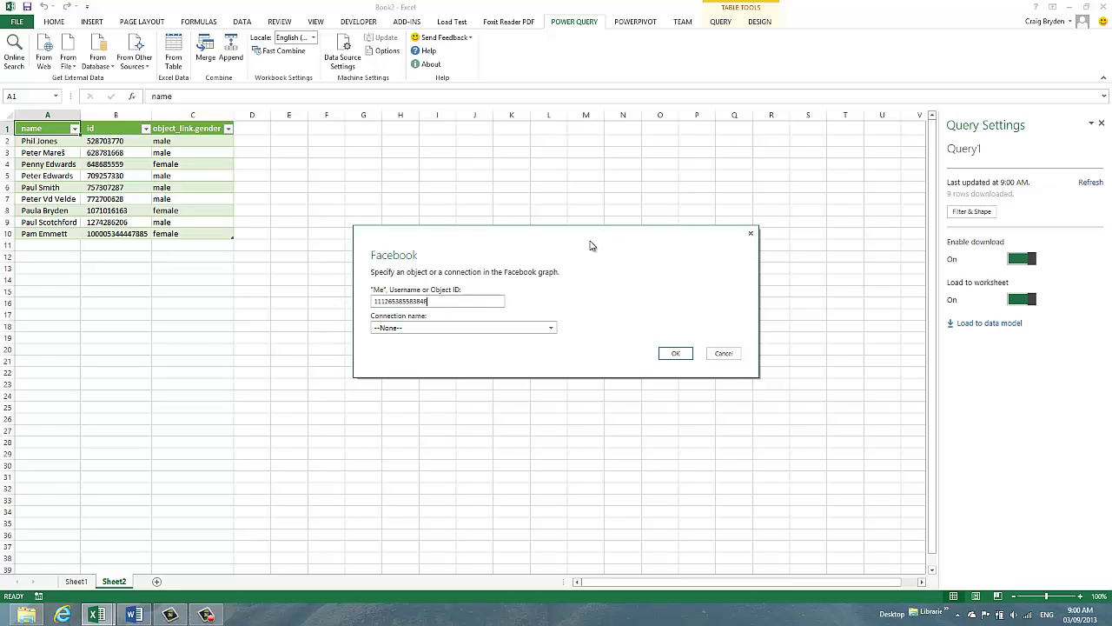
Choose Posts as the connection name and confirm the request.
{"action": "left_click", "coordinate": [550, 331]}
{"action": "left_click", "coordinate": [553, 359]}
{"action": "left_click", "coordinate": [553, 360]}
{"action": "left_click", "coordinate": [554, 360]}
{"action": "left_click", "coordinate": [554, 360]}
{"action": "left_click", "coordinate": [554, 360]}
{"action": "left_click", "coordinate": [553, 360]}
{"action": "left_click", "coordinate": [553, 359]}
{"action": "left_click", "coordinate": [553, 360]}
{"action": "left_click", "coordinate": [553, 360]}
{"action": "left_click", "coordinate": [553, 360]}
{"action": "left_click", "coordinate": [552, 359]}
{"action": "left_click", "coordinate": [553, 360]}
{"action": "left_click", "coordinate": [553, 360]}
{"action": "left_click", "coordinate": [553, 360]}
{"action": "left_click", "coordinate": [530, 359]}
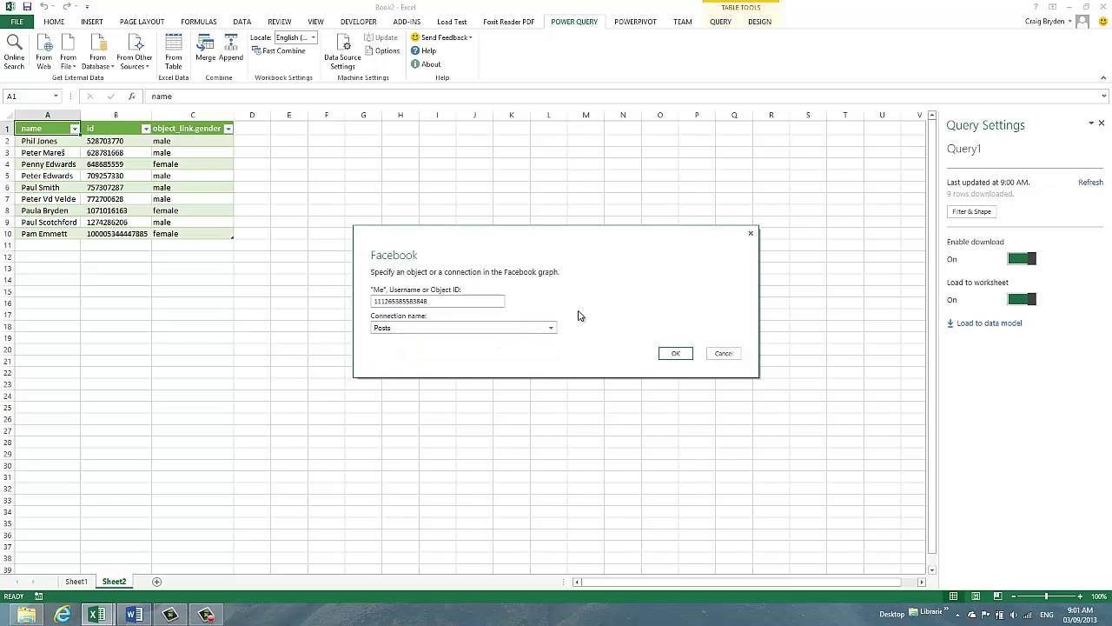
{"action": "left_click", "coordinate": [670, 354]}
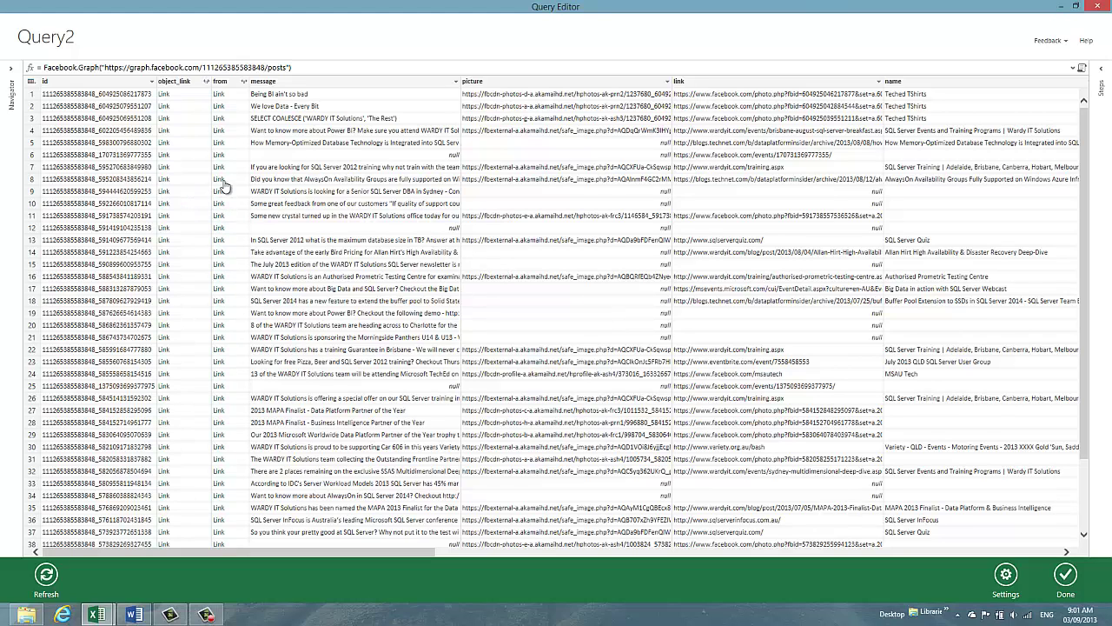
Remove the id, object_link and from columns from Query2.
{"action": "right_click", "coordinate": [117, 86]}
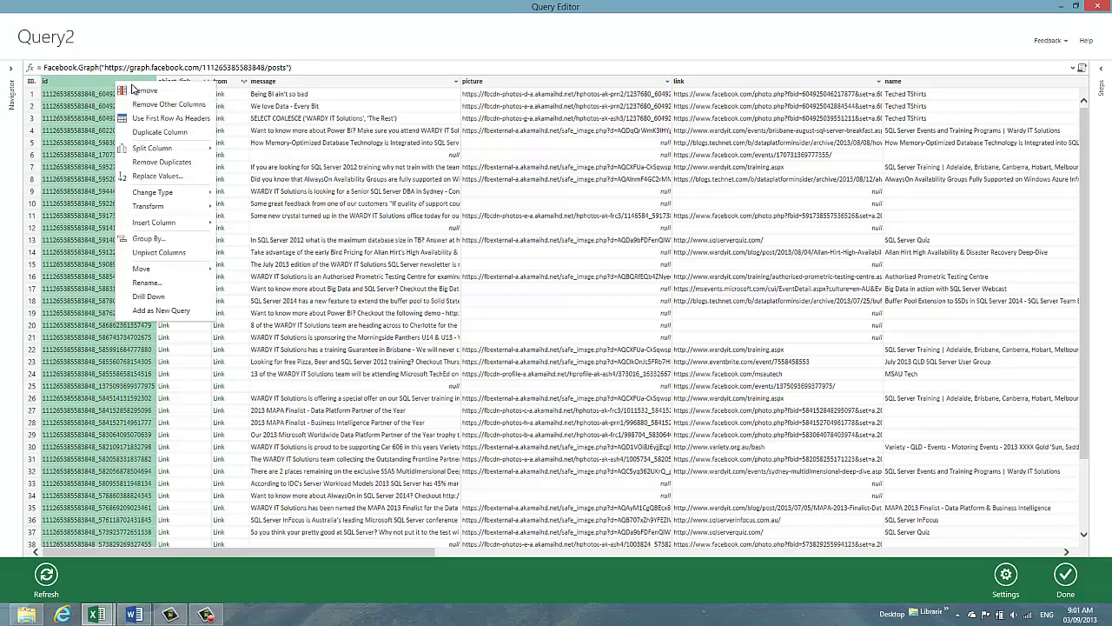
{"action": "left_click", "coordinate": [145, 92]}
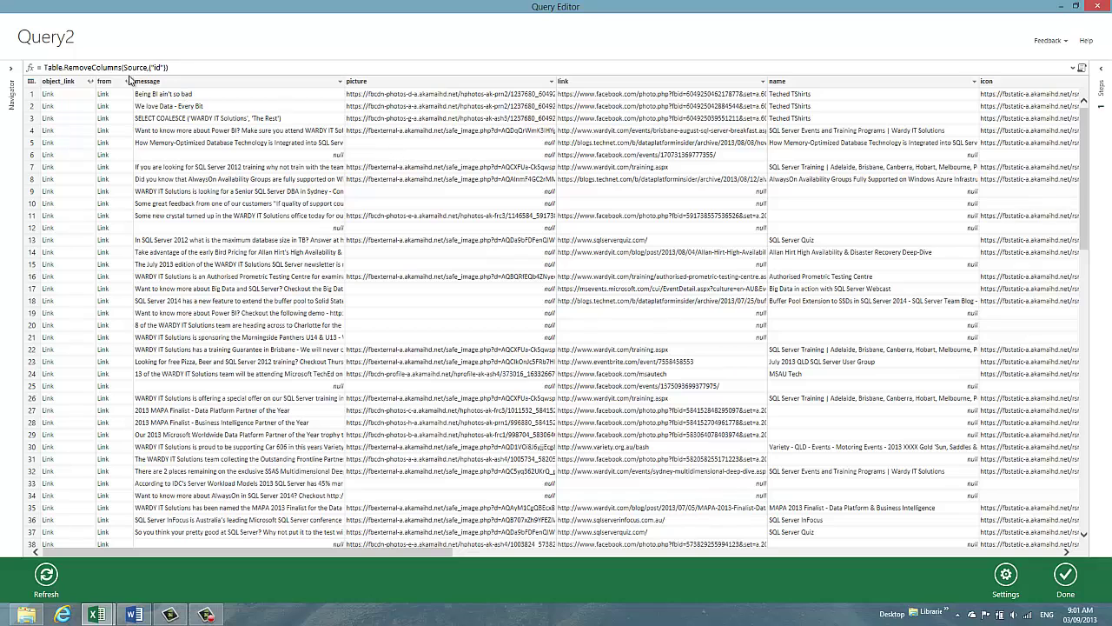
{"action": "left_click", "coordinate": [75, 82]}
{"action": "left_click", "coordinate": [120, 82], "text": "ctrl"}
{"action": "right_click", "coordinate": [120, 83]}
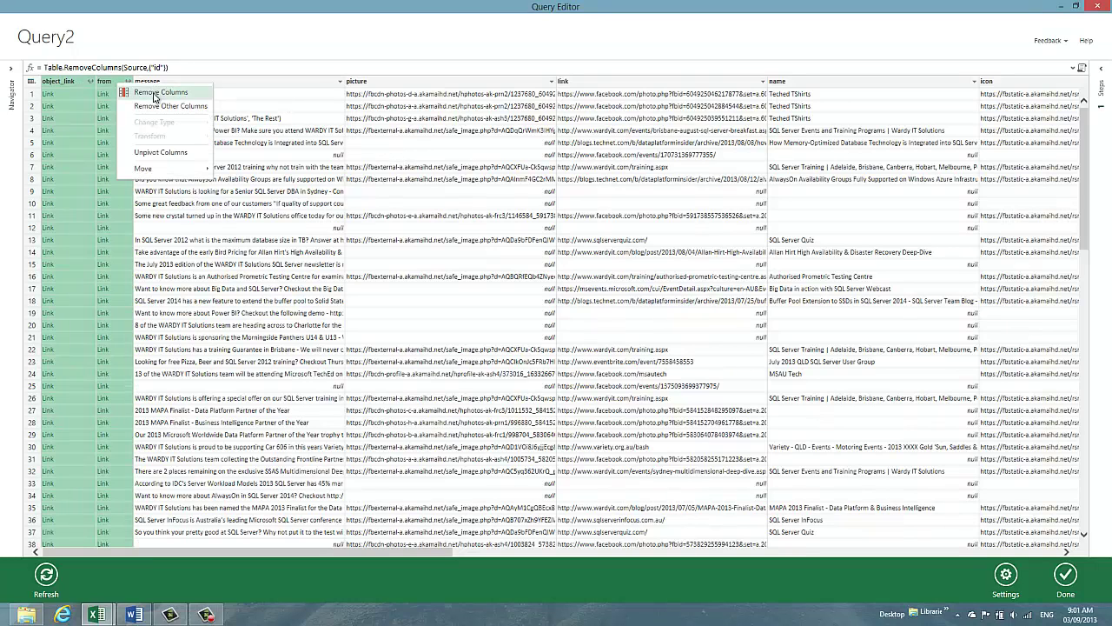
{"action": "left_click", "coordinate": [155, 93]}
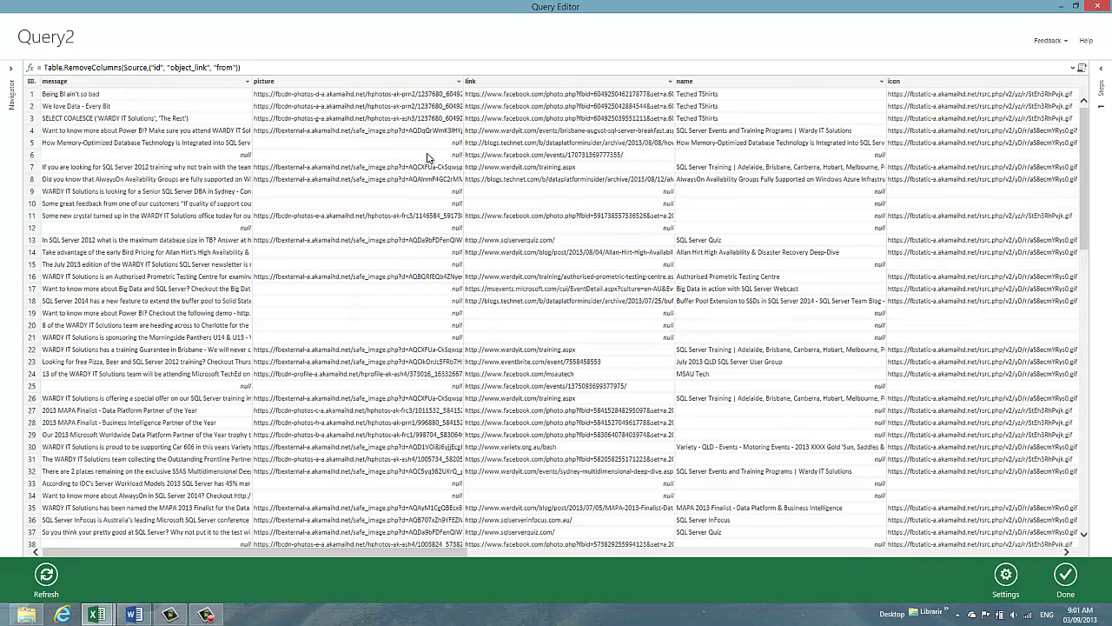
Remove the picture, link, name, icon, actions and privacy columns.
{"action": "left_click", "coordinate": [395, 83]}
{"action": "left_click", "coordinate": [591, 83], "text": "ctrl"}
{"action": "left_click", "coordinate": [815, 85], "text": "ctrl"}
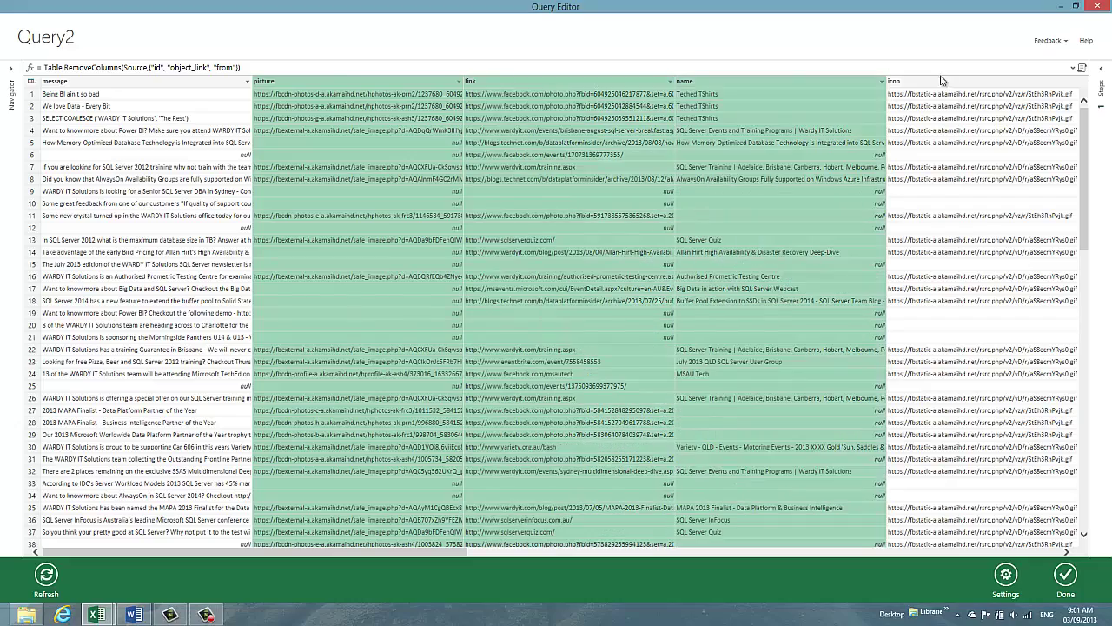
{"action": "left_click", "coordinate": [949, 83], "text": "ctrl"}
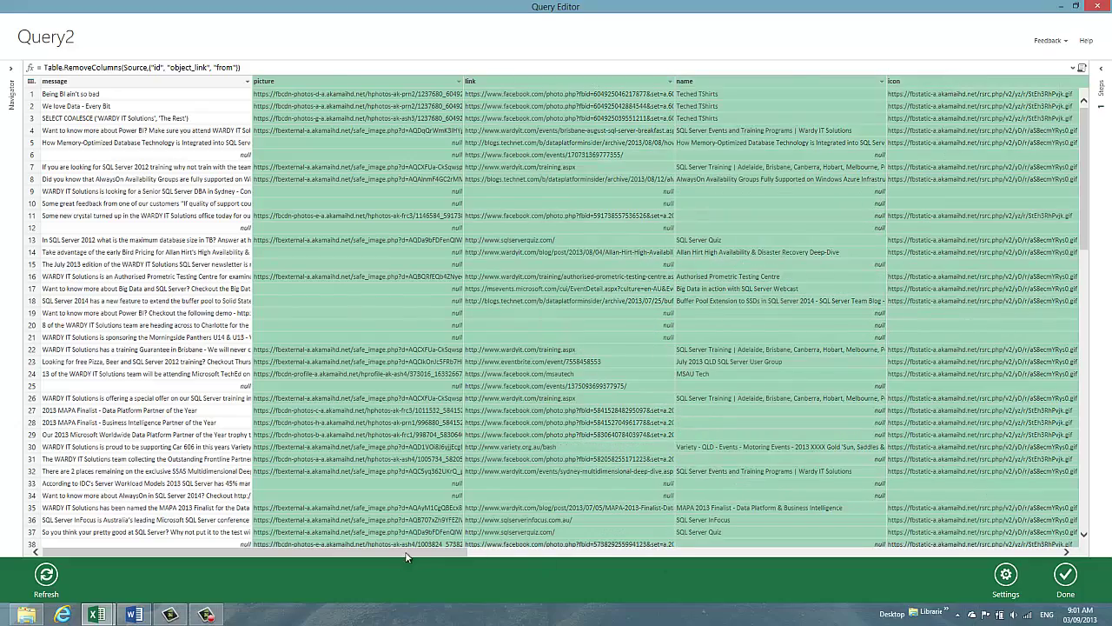
{"action": "left_click_drag", "start_coordinate": [407, 556], "coordinate": [652, 554]}
{"action": "left_click", "coordinate": [571, 84], "text": "ctrl"}
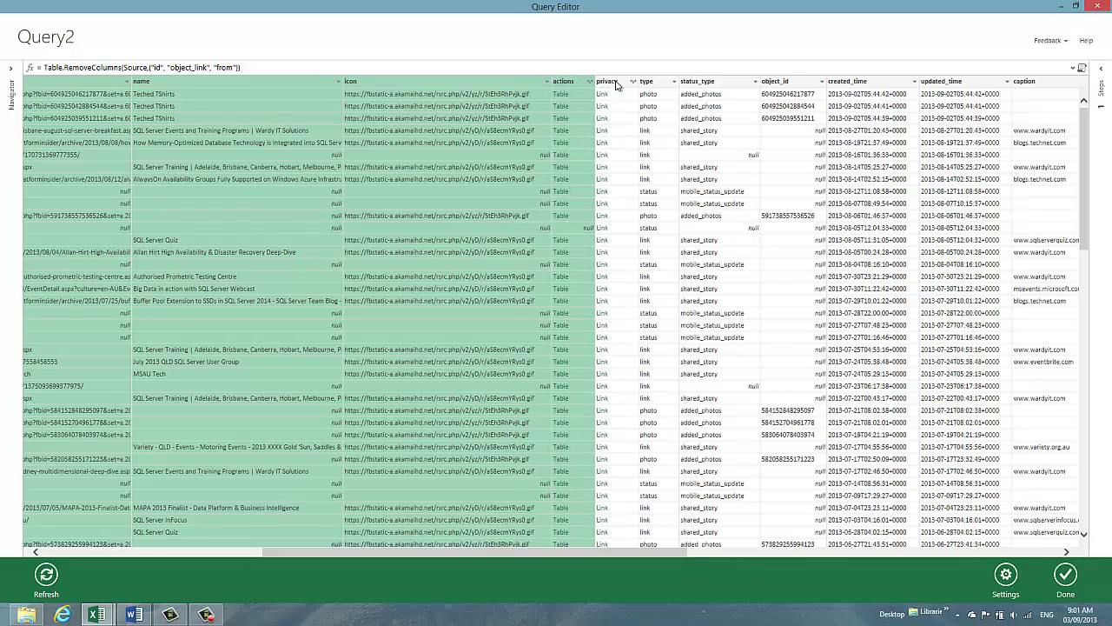
{"action": "left_click", "coordinate": [613, 85], "text": "ctrl"}
{"action": "right_click", "coordinate": [618, 86]}
{"action": "left_click", "coordinate": [662, 92]}
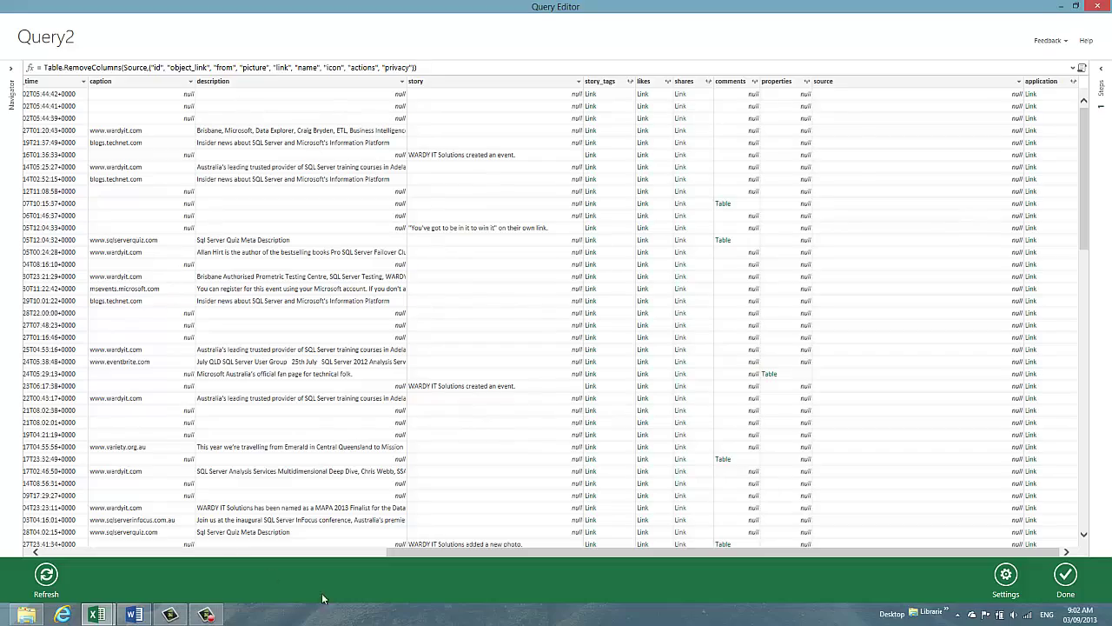
Remove the status_type and object_id columns.
{"action": "left_click_drag", "start_coordinate": [451, 557], "coordinate": [172, 557]}
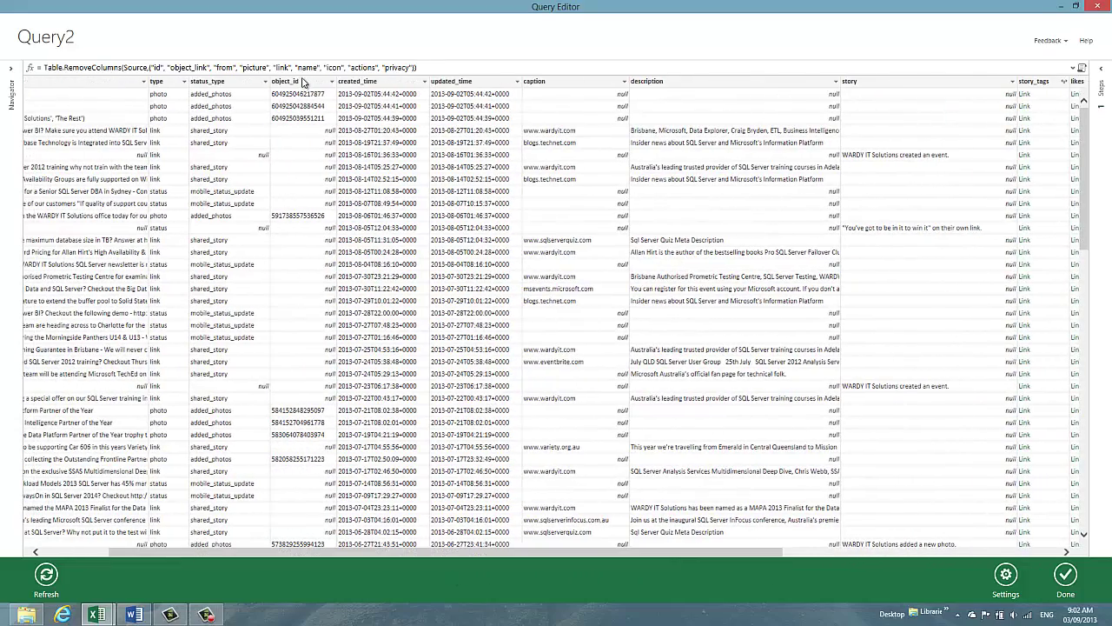
{"action": "left_click", "coordinate": [230, 83]}
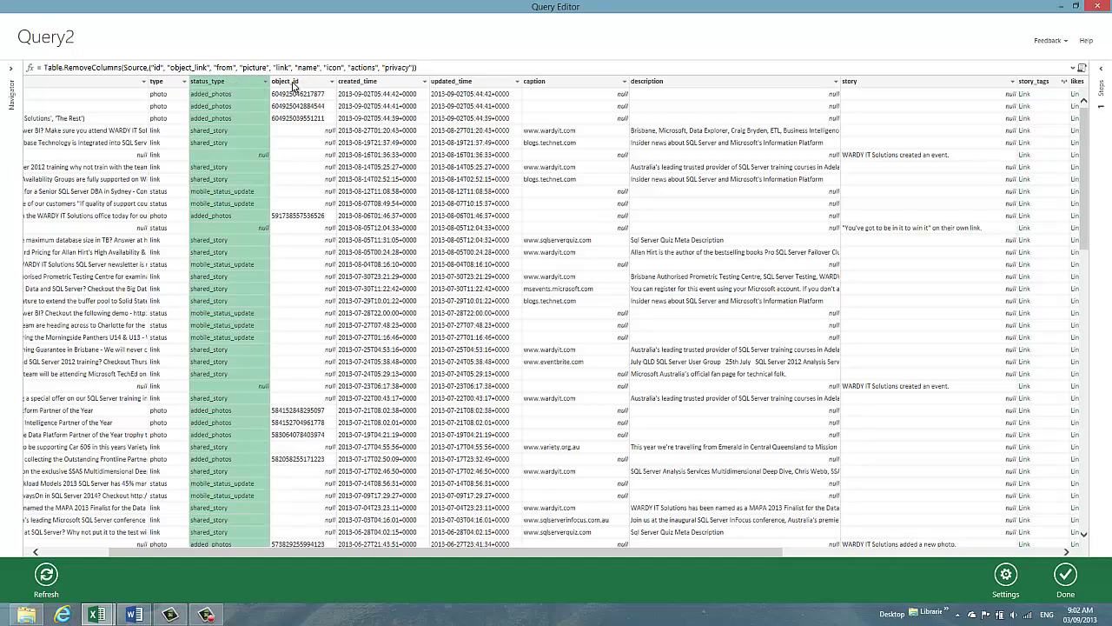
{"action": "left_click", "coordinate": [300, 83], "text": "ctrl"}
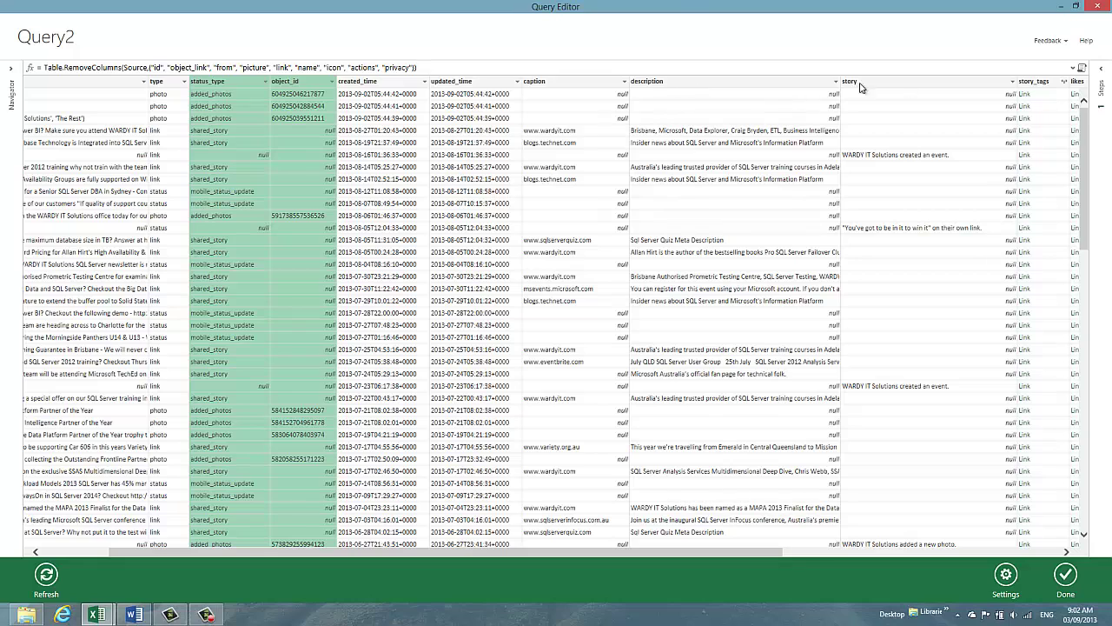
{"action": "right_click", "coordinate": [281, 84]}
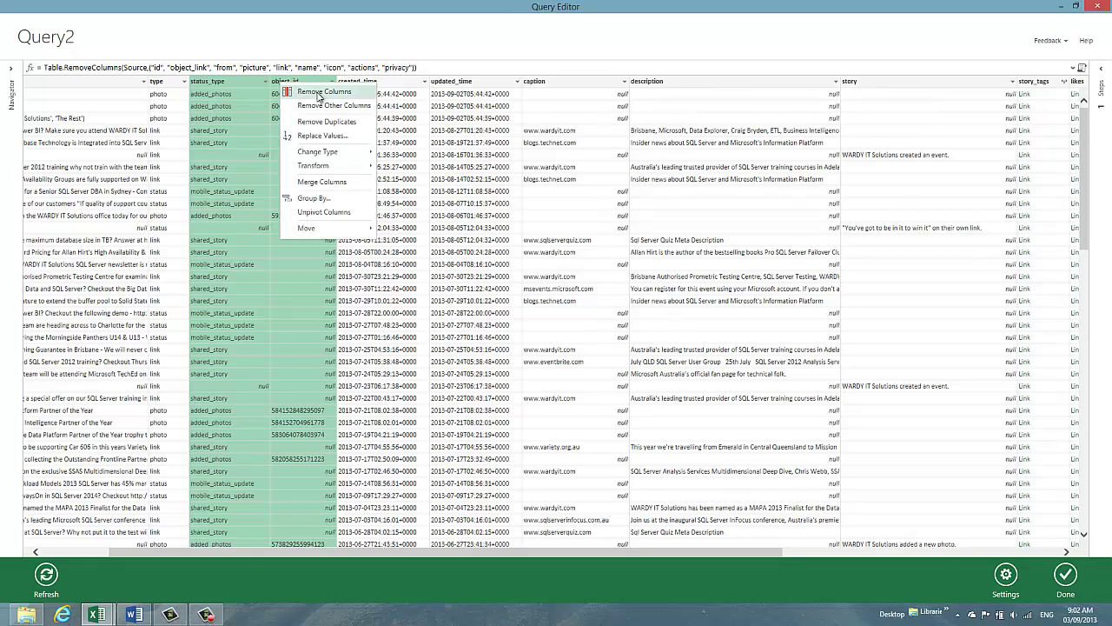
{"action": "left_click", "coordinate": [321, 93]}
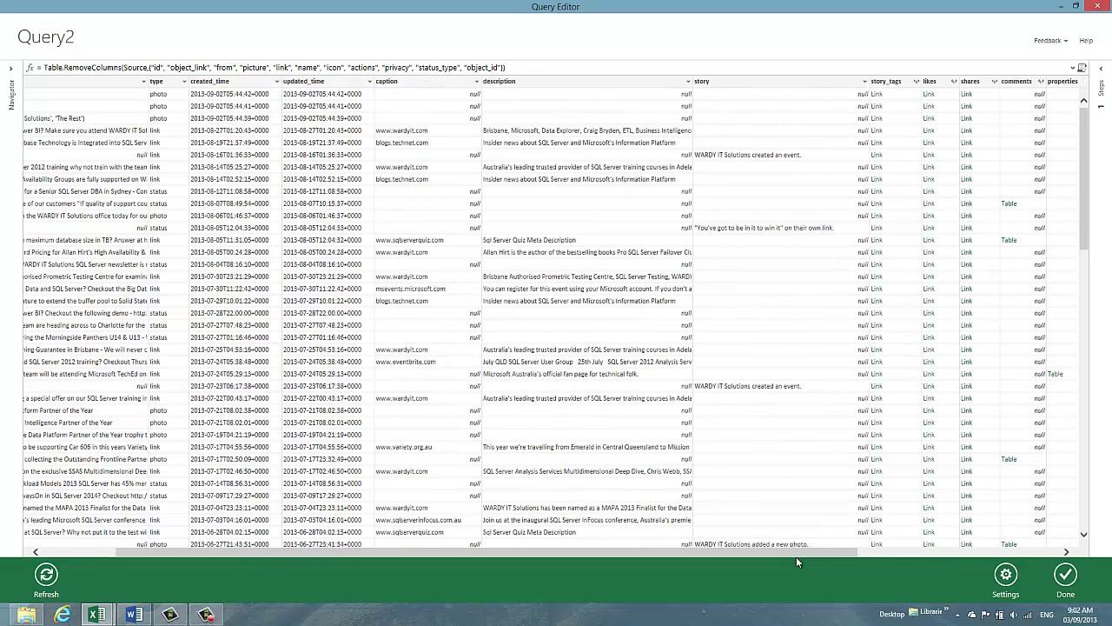
{"action": "left_click_drag", "start_coordinate": [799, 552], "coordinate": [865, 554]}
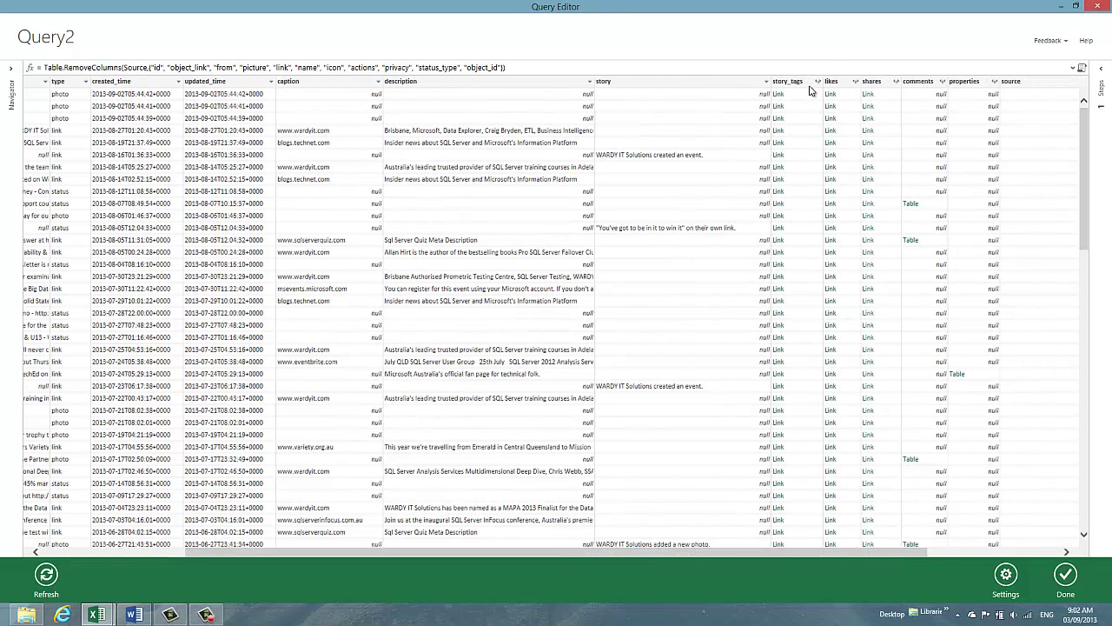
Expand the likes and shares record columns to just their count fields.
{"action": "left_click", "coordinate": [856, 81]}
{"action": "left_click", "coordinate": [698, 129]}
{"action": "left_click", "coordinate": [796, 181]}
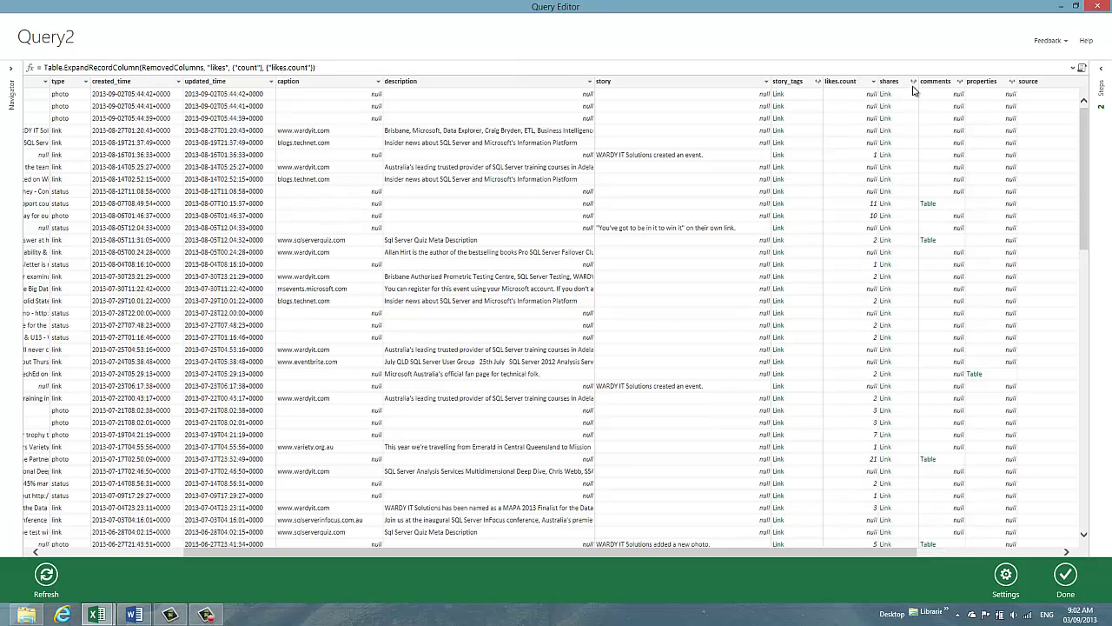
{"action": "left_click", "coordinate": [913, 82]}
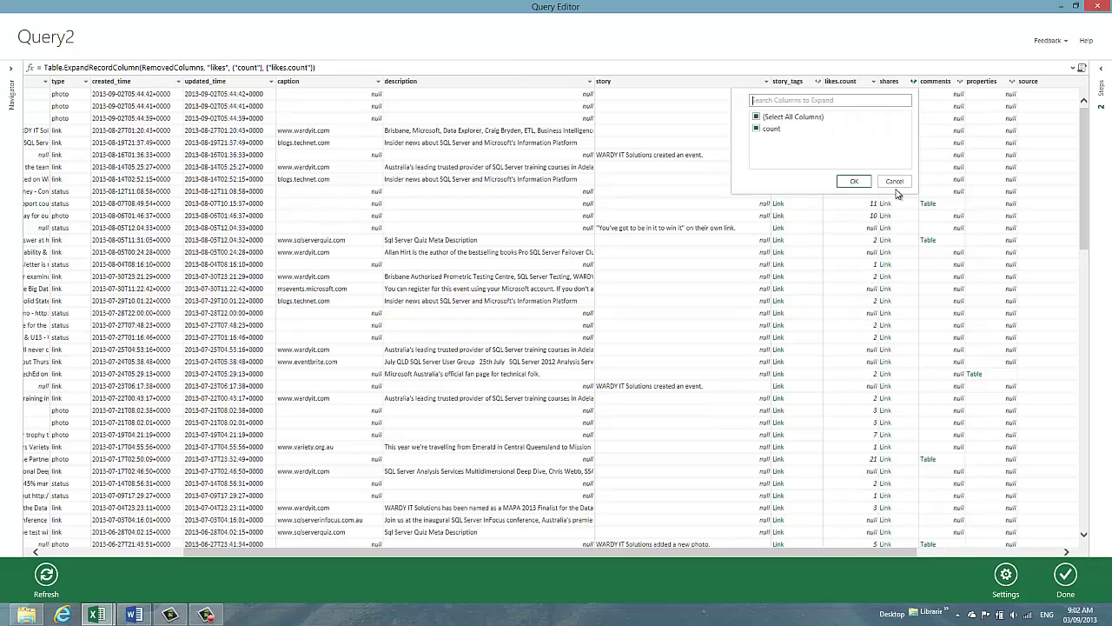
{"action": "left_click", "coordinate": [860, 181]}
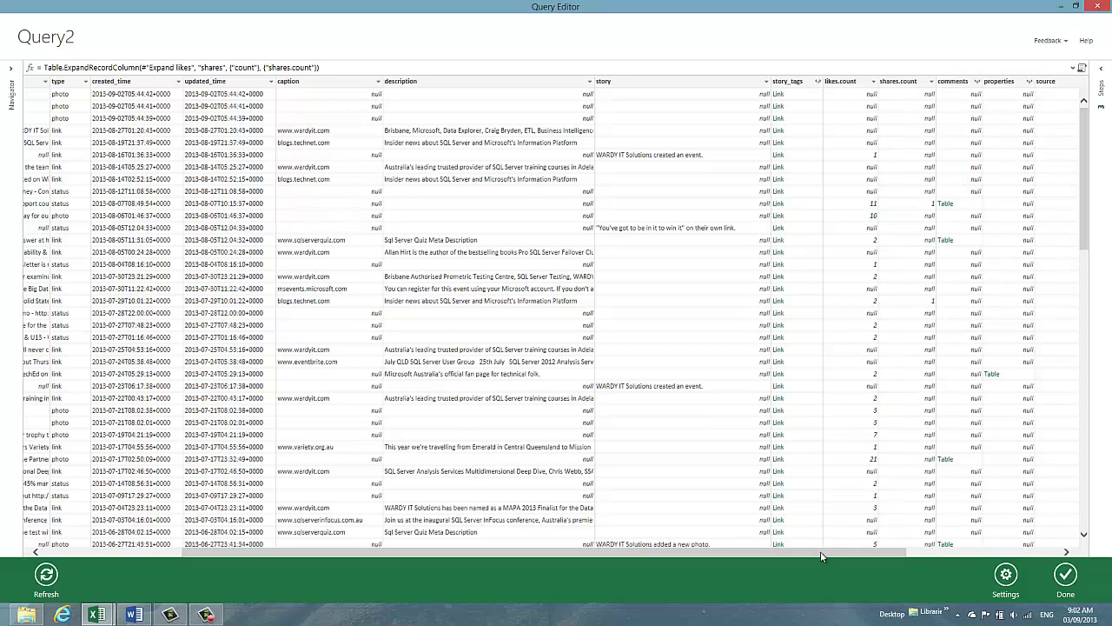
{"action": "left_click_drag", "start_coordinate": [820, 551], "coordinate": [952, 547]}
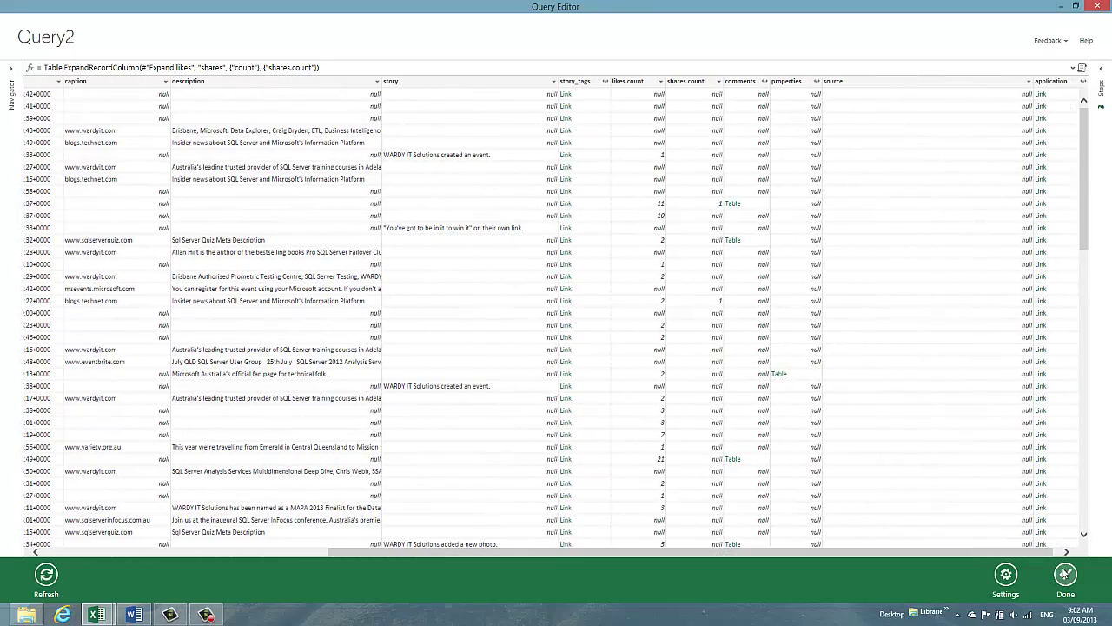
Load Query2's 360 posts into Sheet3 and scroll to the likes.count and shares.count columns.
{"action": "left_click", "coordinate": [1065, 573]}
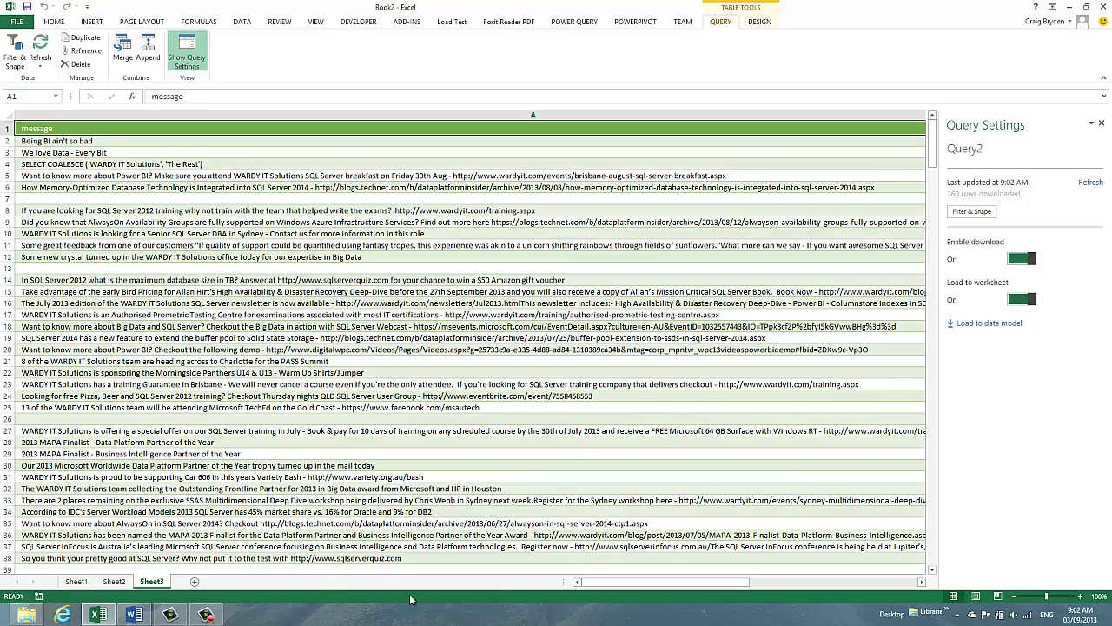
{"action": "left_click_drag", "start_coordinate": [611, 581], "coordinate": [770, 593]}
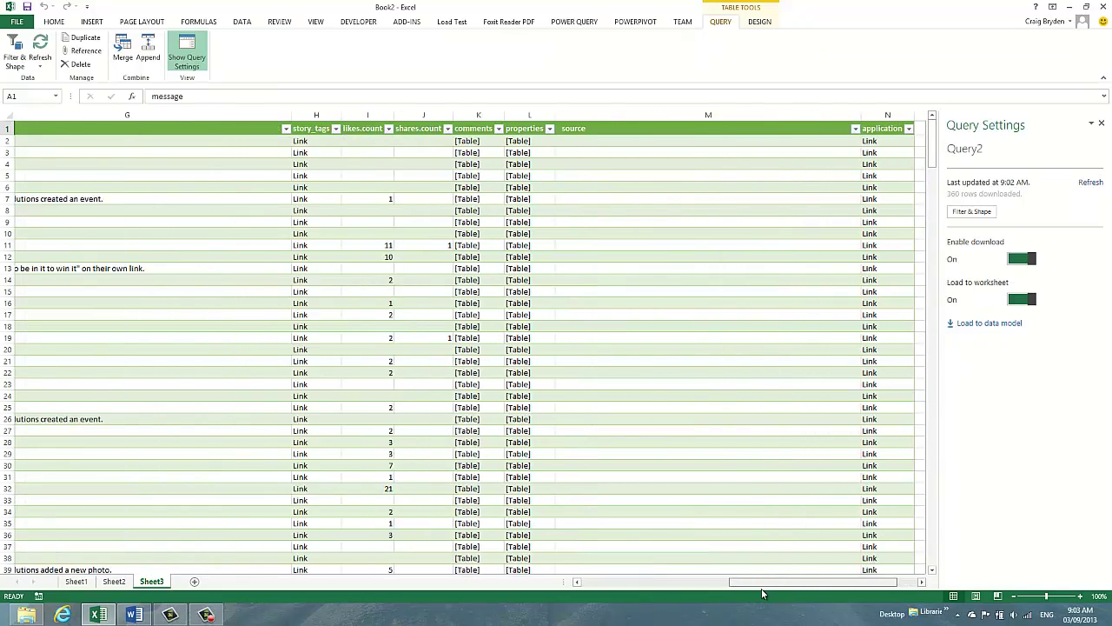